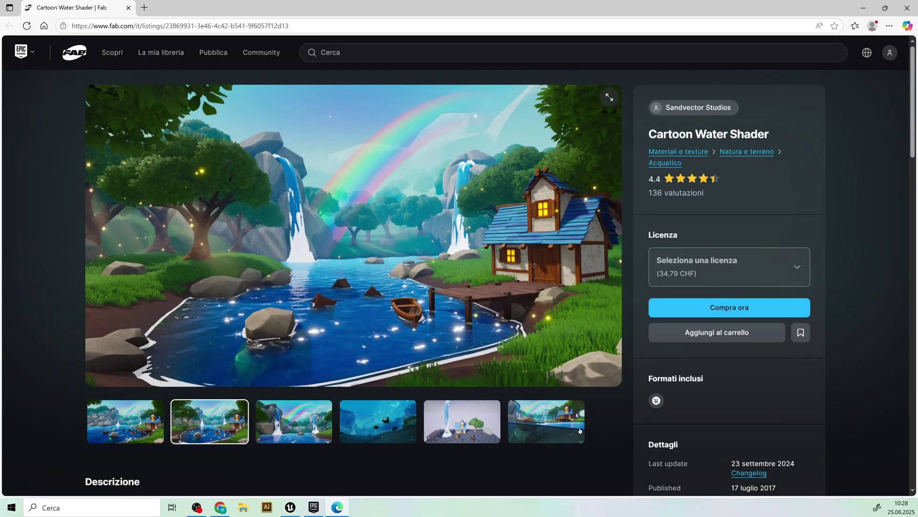
Step: View the waterfall-and-rainbow preview image on the Cartoon Water Shader Fab listing
left_click(304, 433)
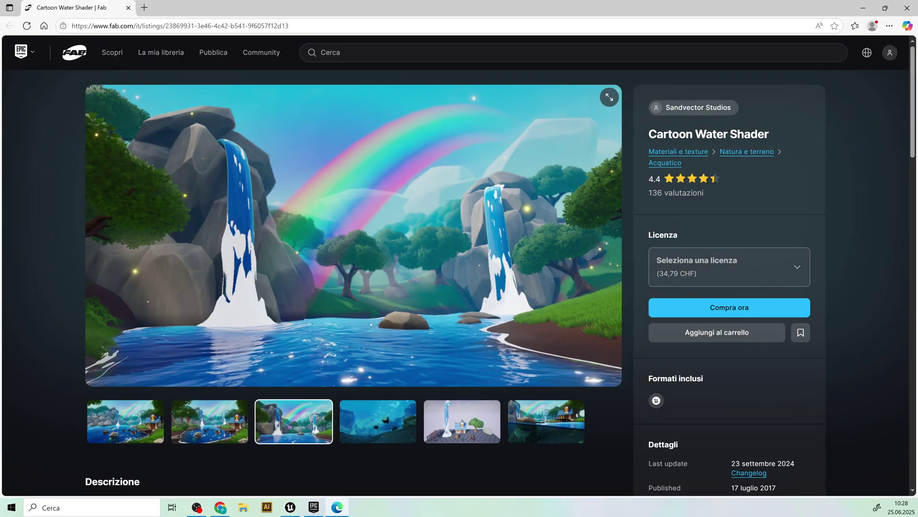
scroll(616, 396, "down", 1)
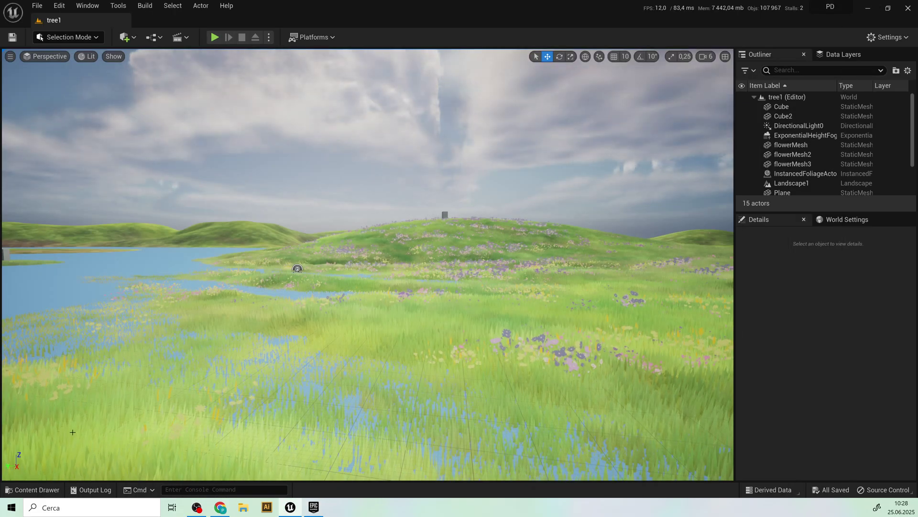
Step: Browse the Content Drawer to CartoonWaterShader > CartoonWaterBlueprints and select the ocean blueprint
left_click(32, 489)
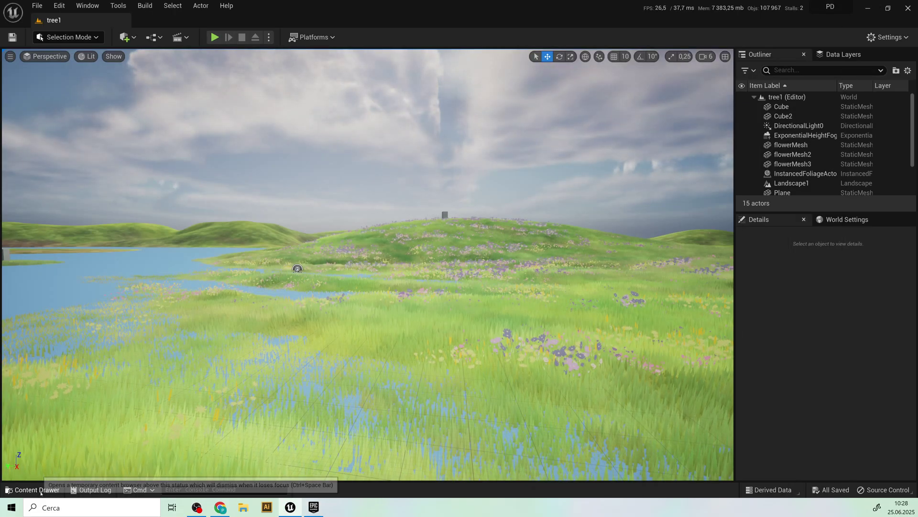
left_click(196, 345)
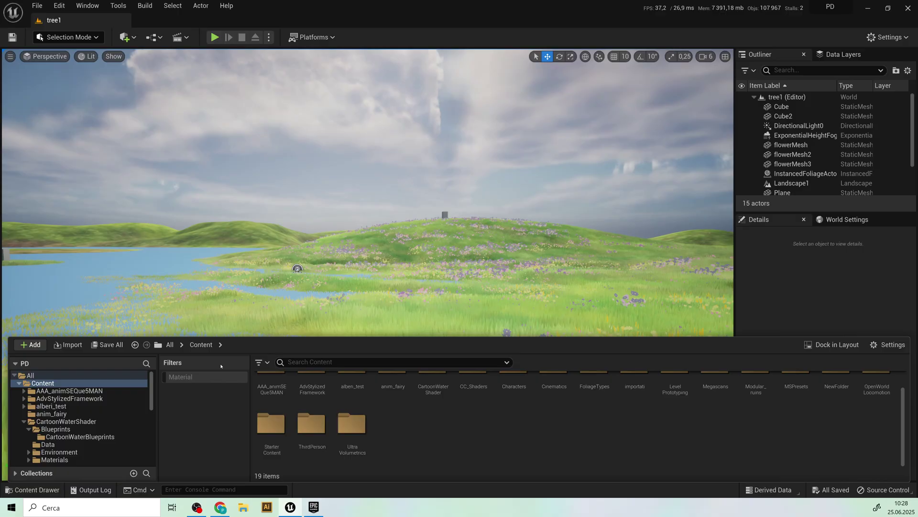
double_click(435, 385)
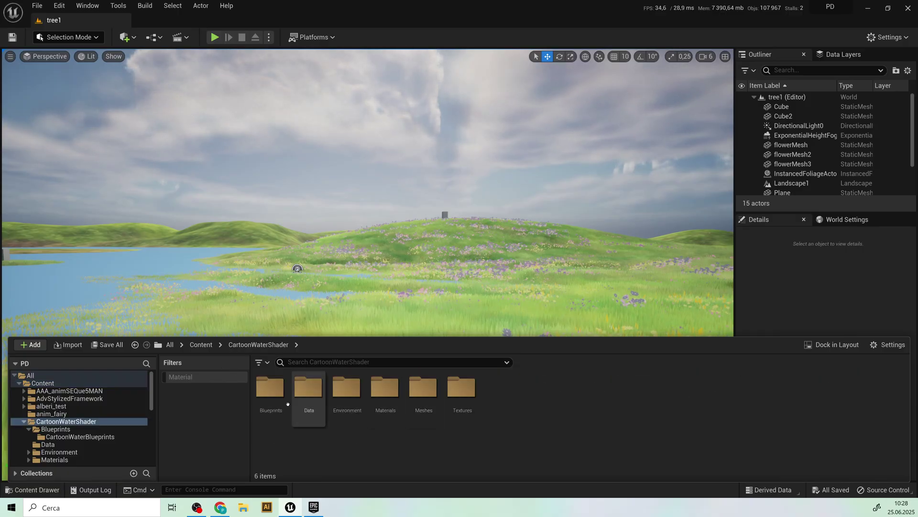
double_click(270, 388)
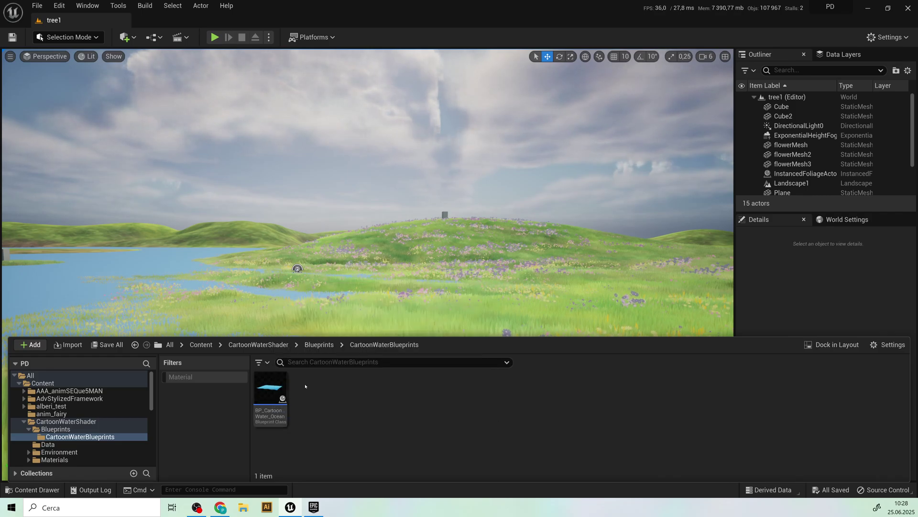
left_click(269, 396)
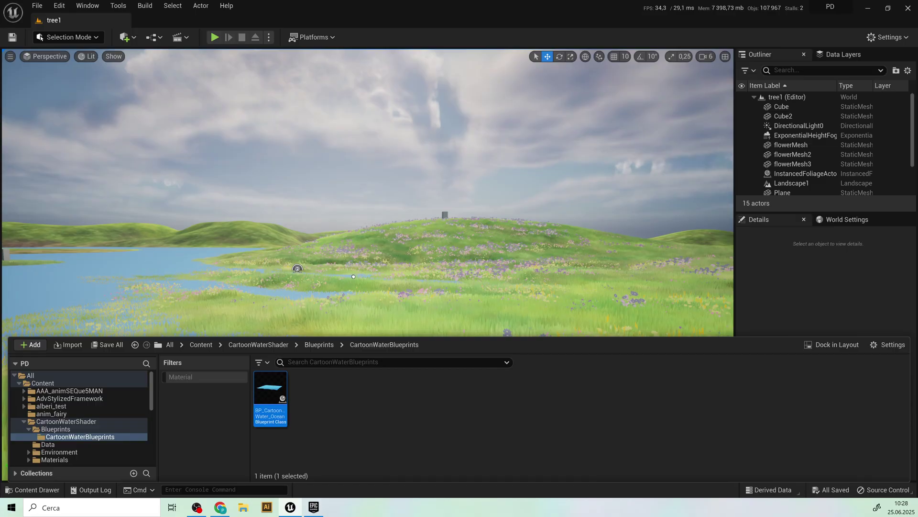
Step: Drop BP_CartoonWater_Ocean into the level and orbit to view the water body
left_click_drag(312, 309, 381, 246)
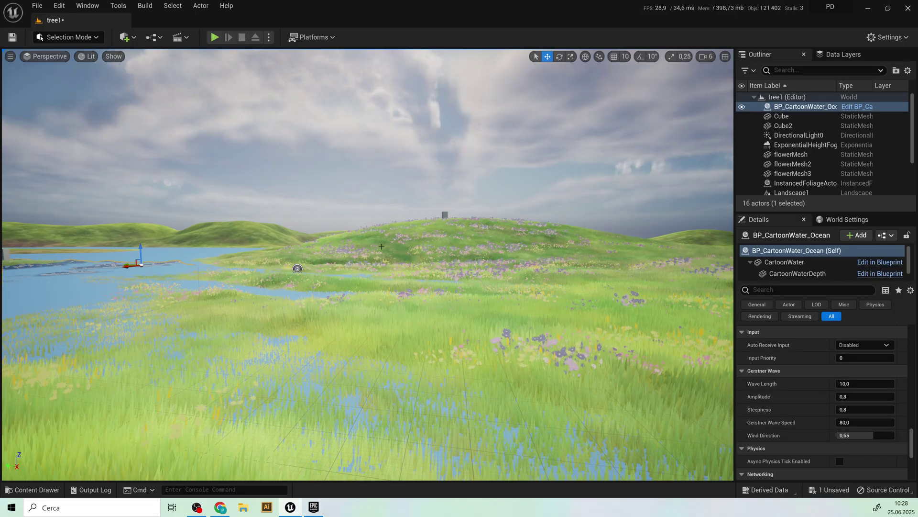
mouse_move(262, 307)
right_mouse_down()
mouse_move(322, 343)
mouse_move(287, 316)
right_mouse_up()
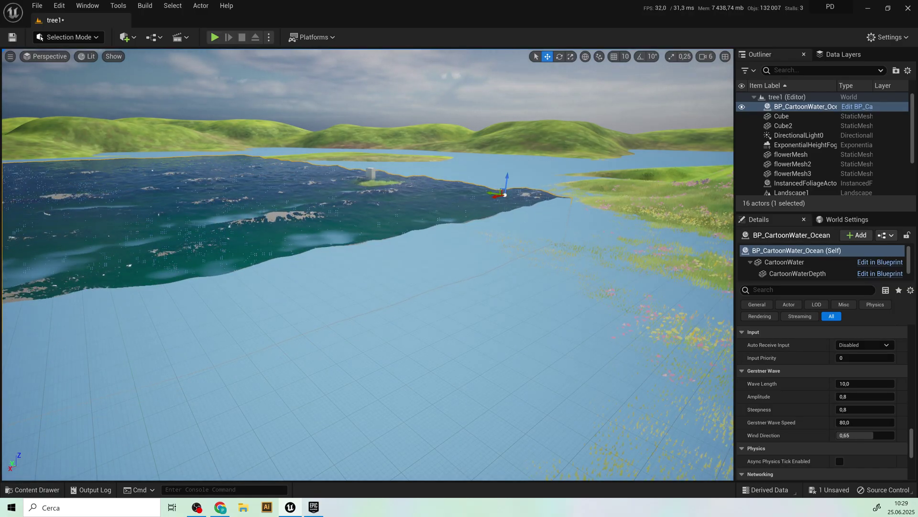
mouse_move(367, 266)
right_mouse_down()
mouse_move(272, 258)
mouse_move(374, 244)
right_mouse_up()
scroll(802, 390, "up", 5)
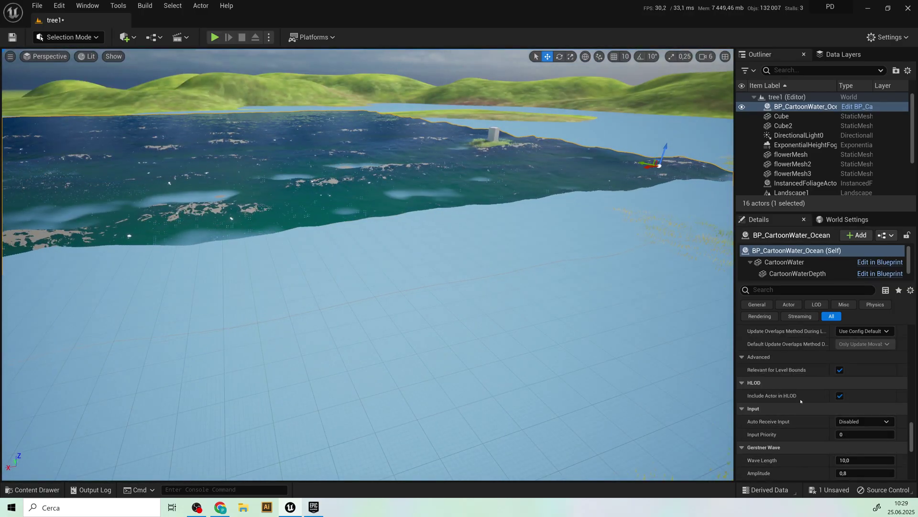
scroll(802, 389, "up", 5)
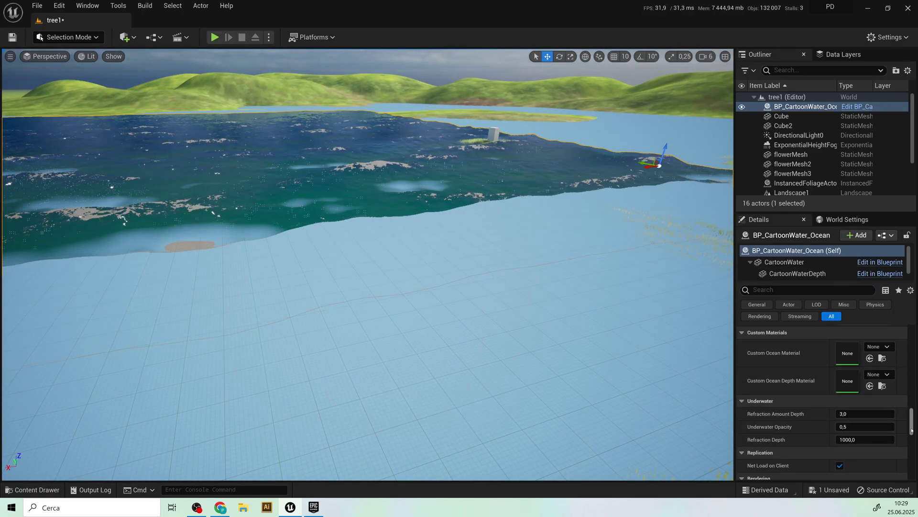
left_click_drag(911, 431, 911, 312)
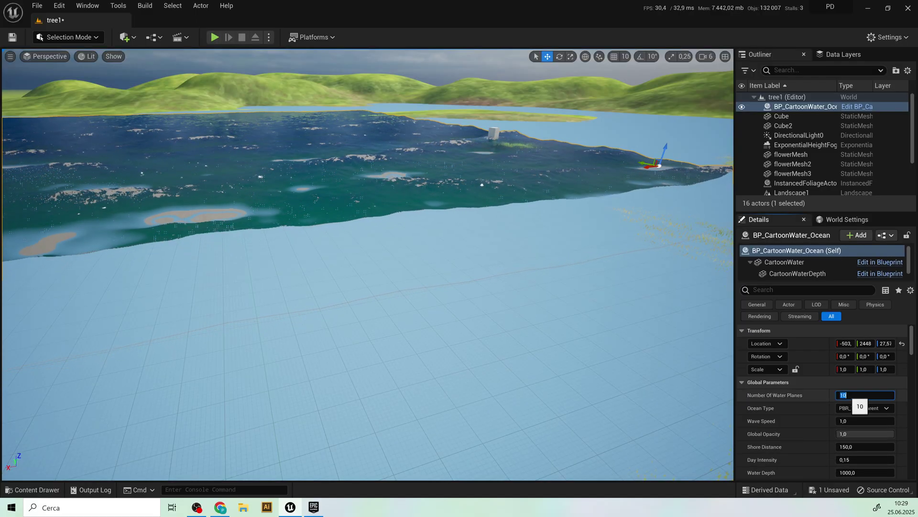
Step: Commit the new water-plane count and fly the view toward the water patch
left_click(767, 383)
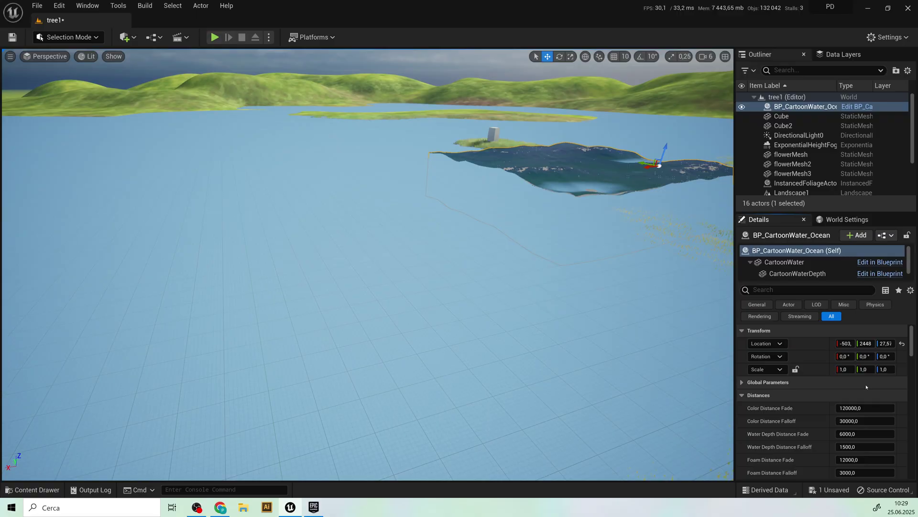
right_click_drag(390, 254, 391, 254)
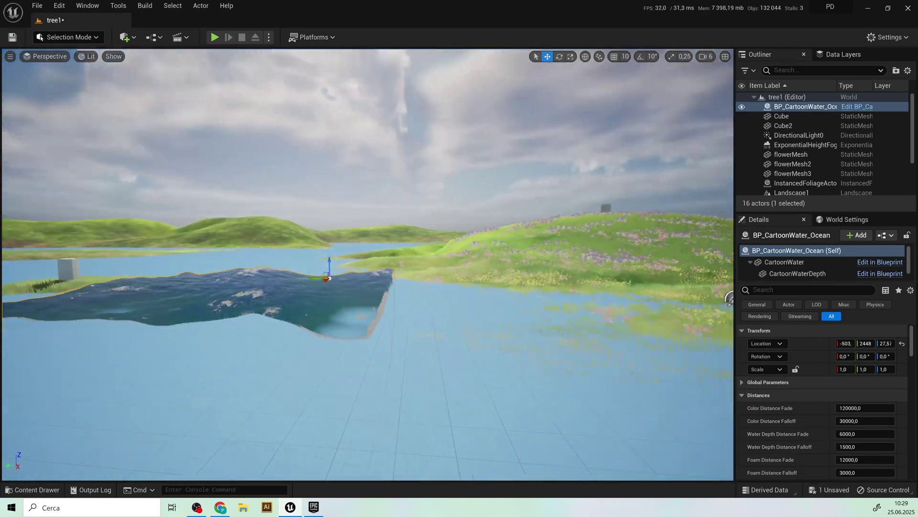
right_click_drag(730, 299, 718, 297)
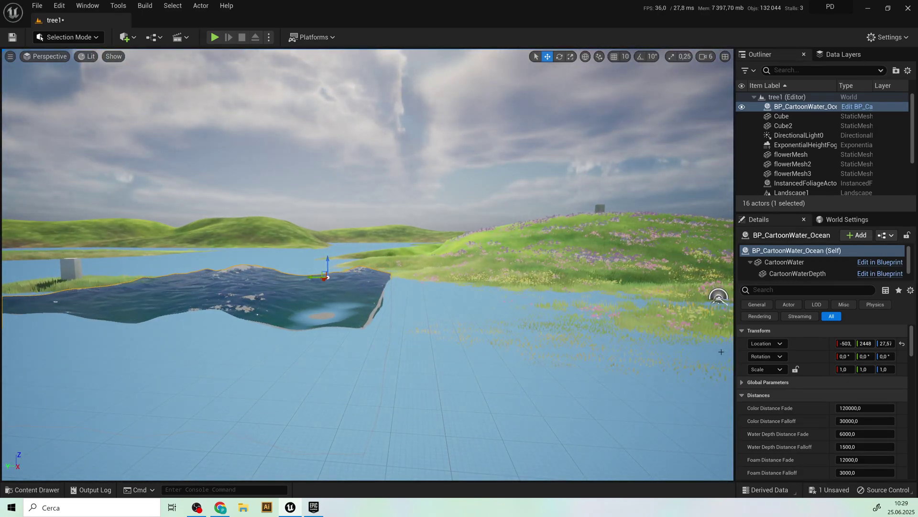
Step: Frame the ocean and scale it up about 47 times in X and Y
left_click(570, 56)
right_click_drag(431, 216, 431, 216)
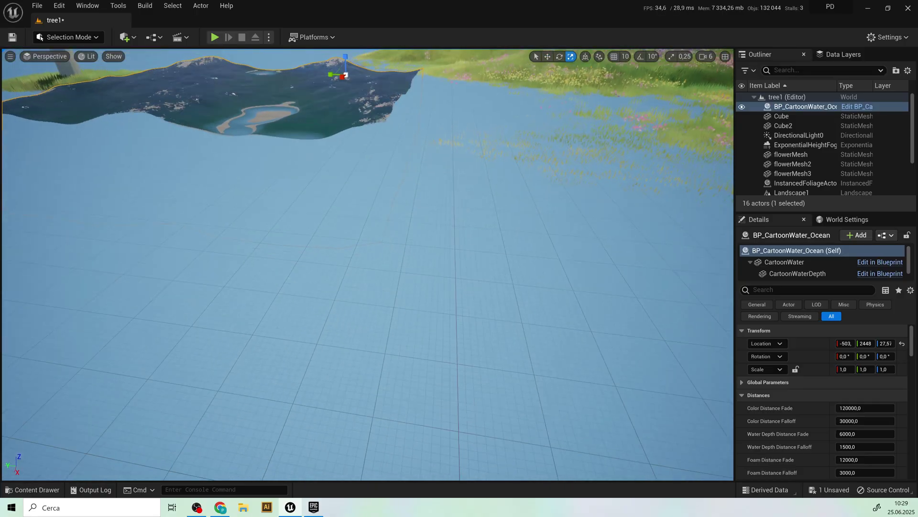
key("f")
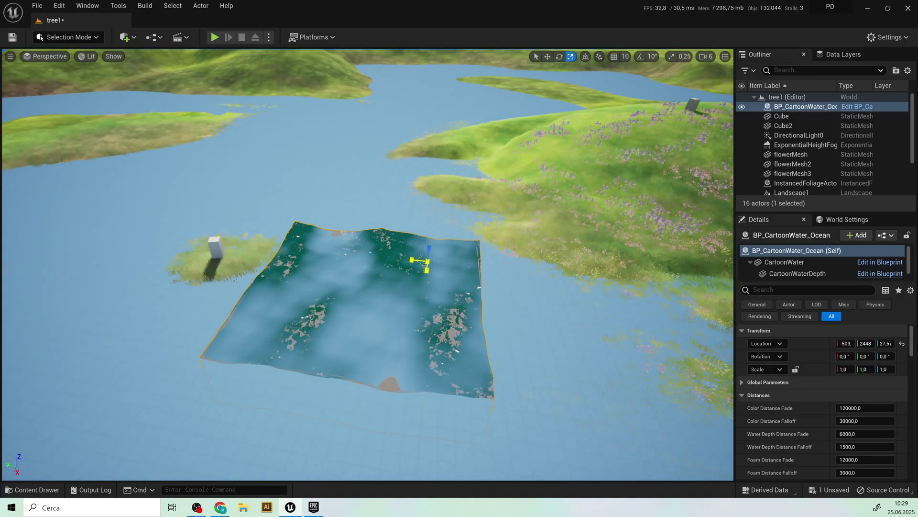
mouse_move(425, 264)
left_mouse_down()
mouse_move(460, 237)
mouse_move(417, 182)
left_mouse_up()
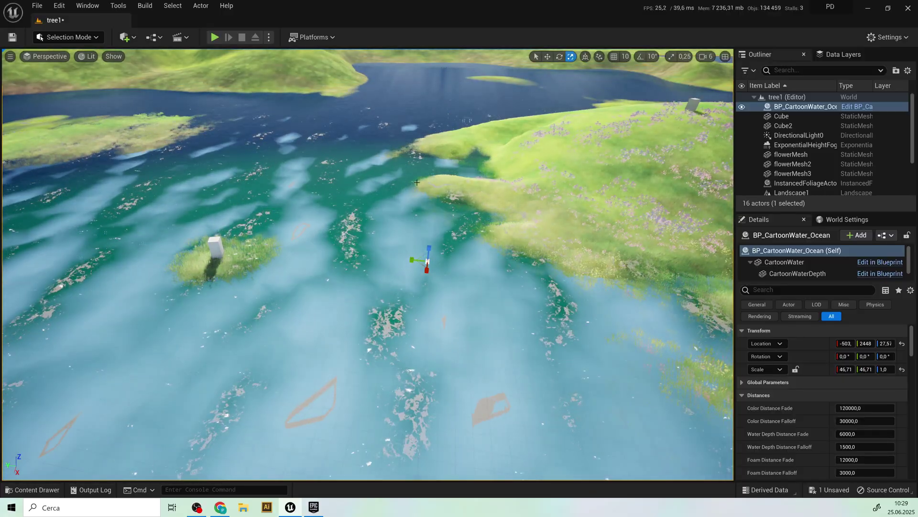
right_click_drag(416, 182, 416, 158)
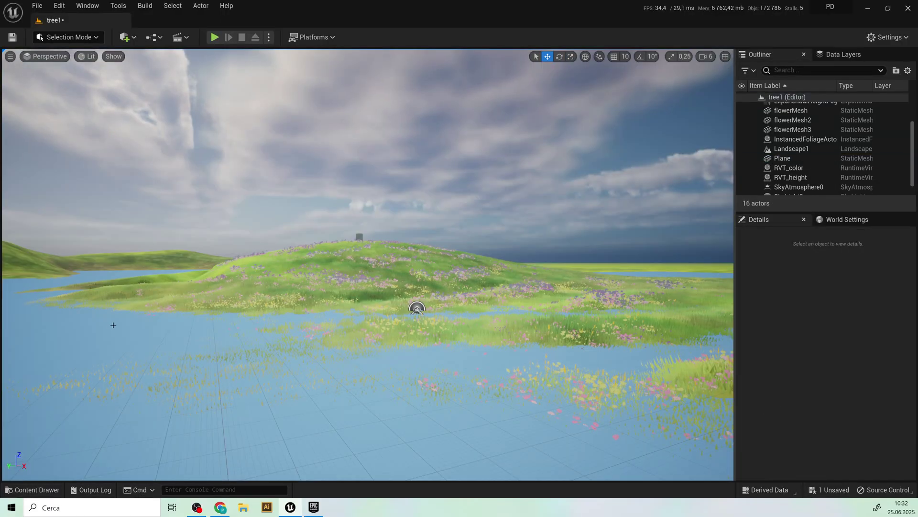
Step: Remove the old Plane actor via the Outliner, leaving only the cartoon ocean
left_click(111, 330)
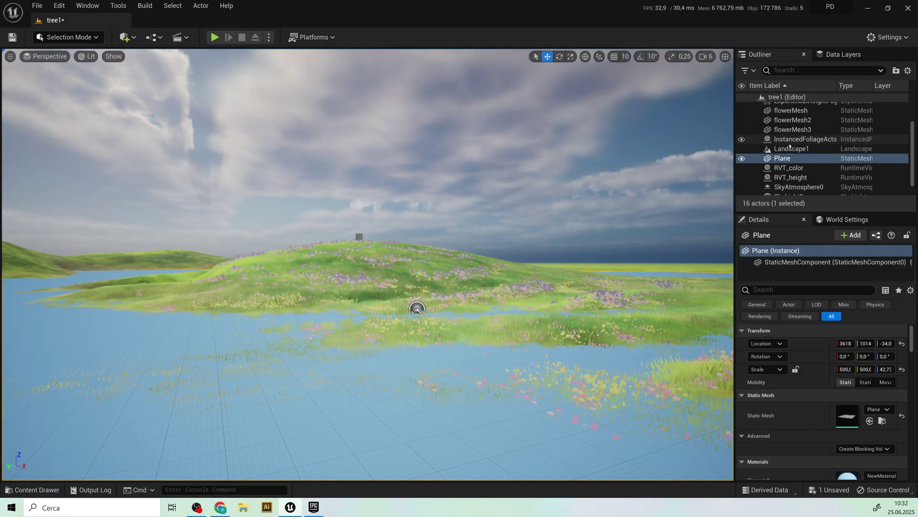
scroll(790, 147, "up", 3)
left_click(800, 107)
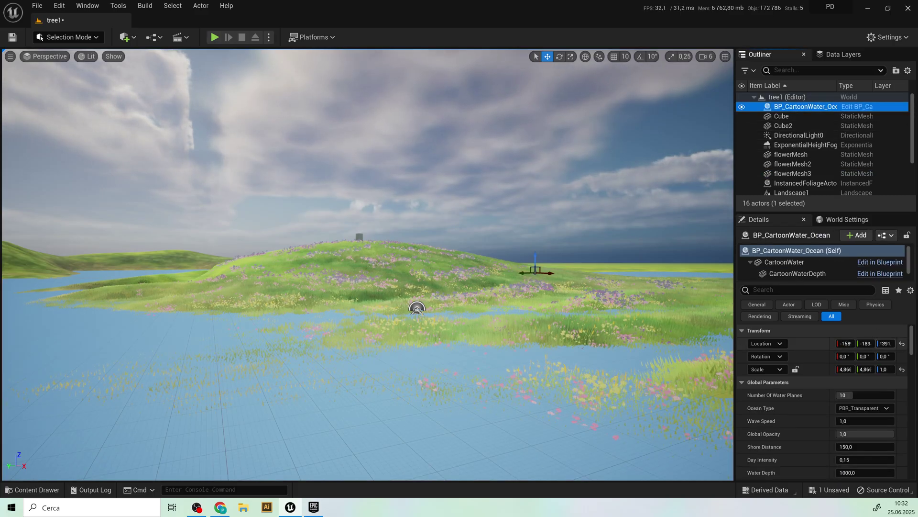
left_click(137, 331)
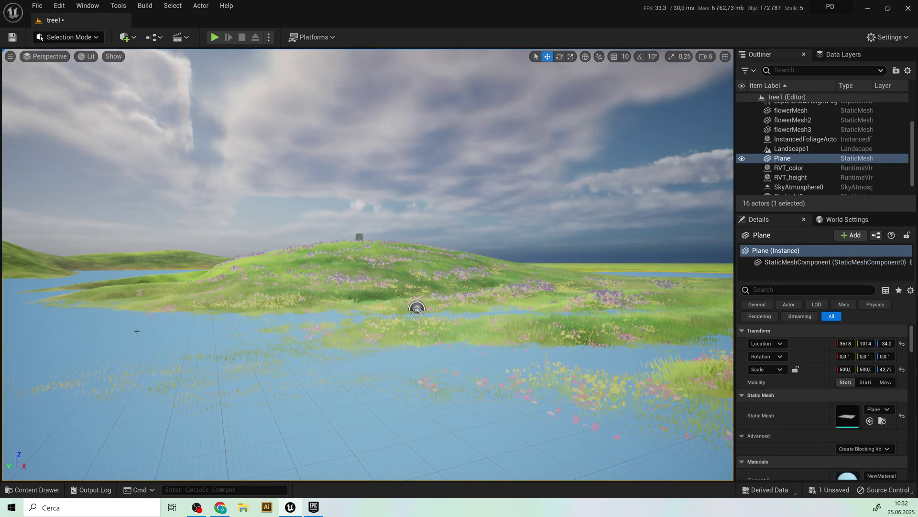
key("Delete")
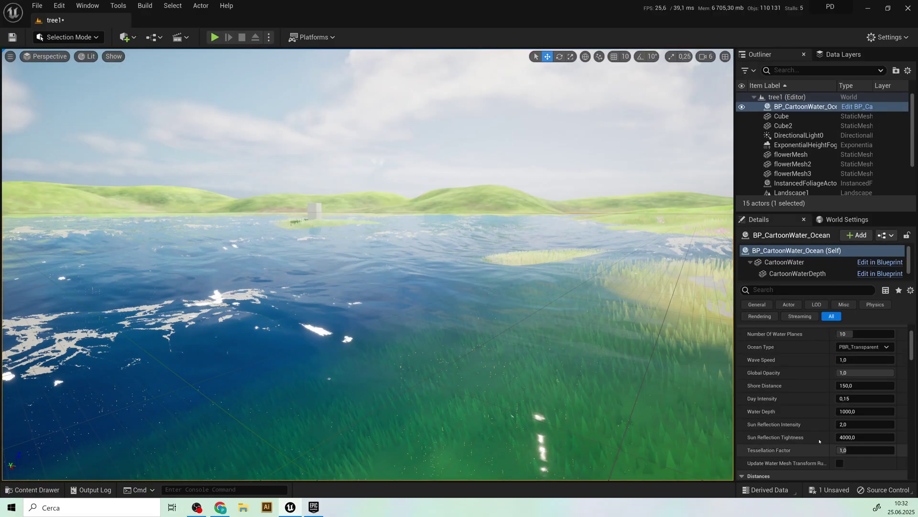
scroll(820, 423, "down", 5)
scroll(820, 424, "down", 3)
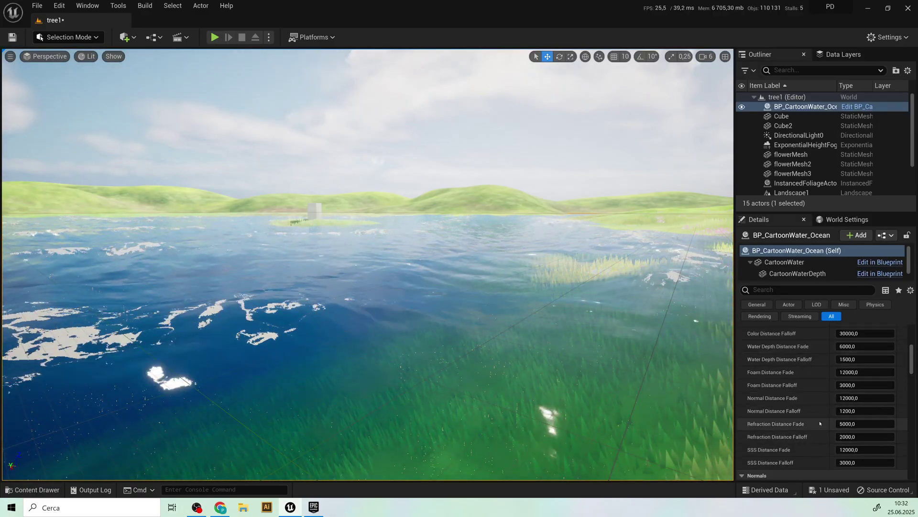
scroll(820, 423, "down", 2)
scroll(818, 424, "down", 1)
scroll(816, 423, "down", 2)
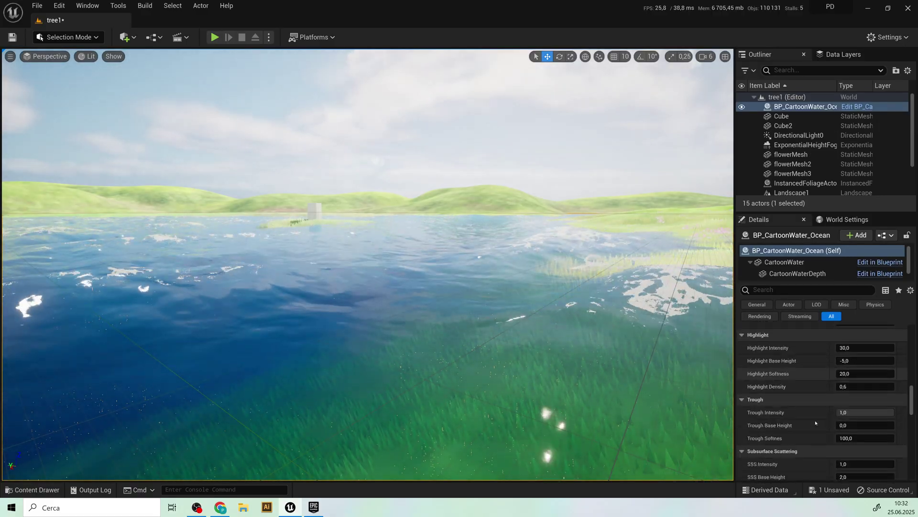
scroll(816, 423, "down", 2)
scroll(816, 423, "down", 2)
scroll(816, 422, "down", 2)
scroll(816, 423, "down", 2)
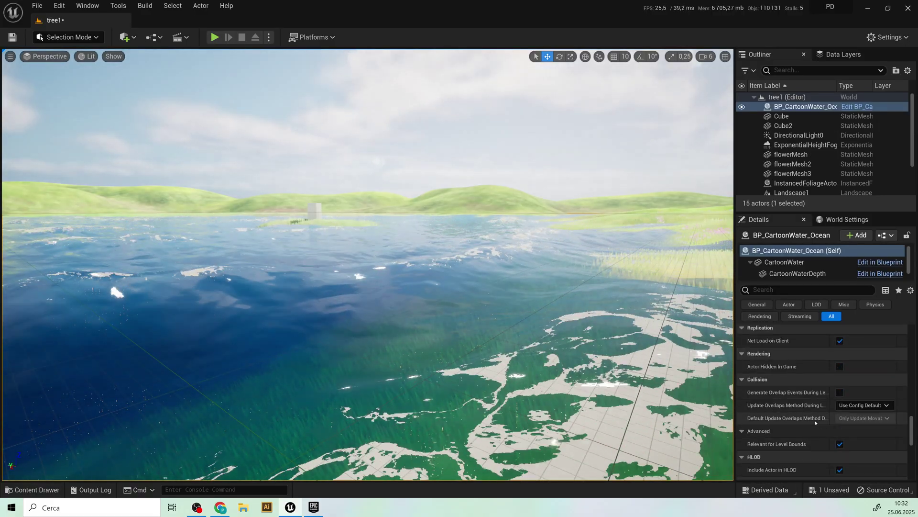
scroll(816, 422, "down", 2)
scroll(816, 423, "down", 2)
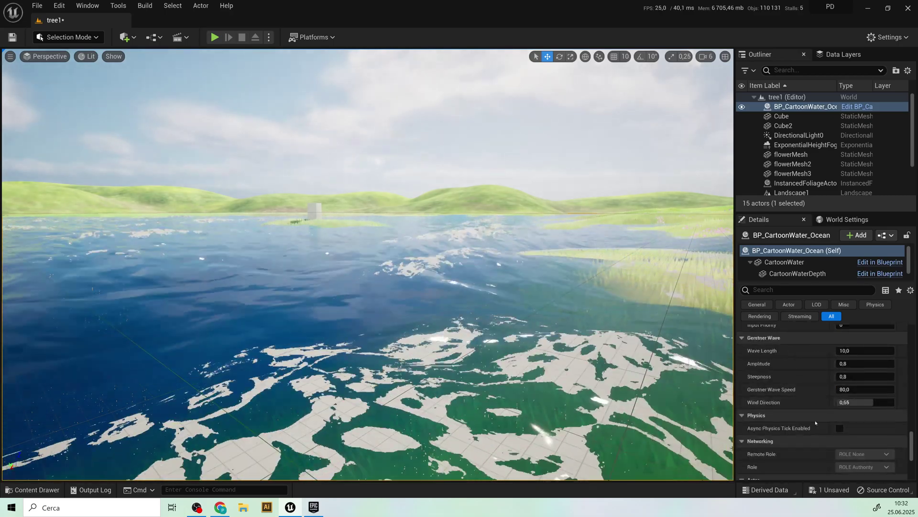
Step: Enter a Gerstner Wave Length of 50 and fly toward the grassy island
left_click(861, 350)
type("50")
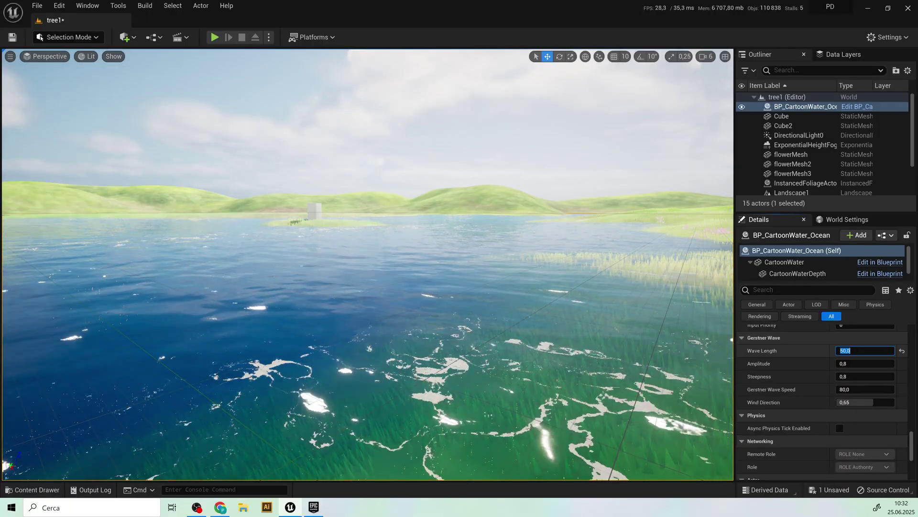
key("w")
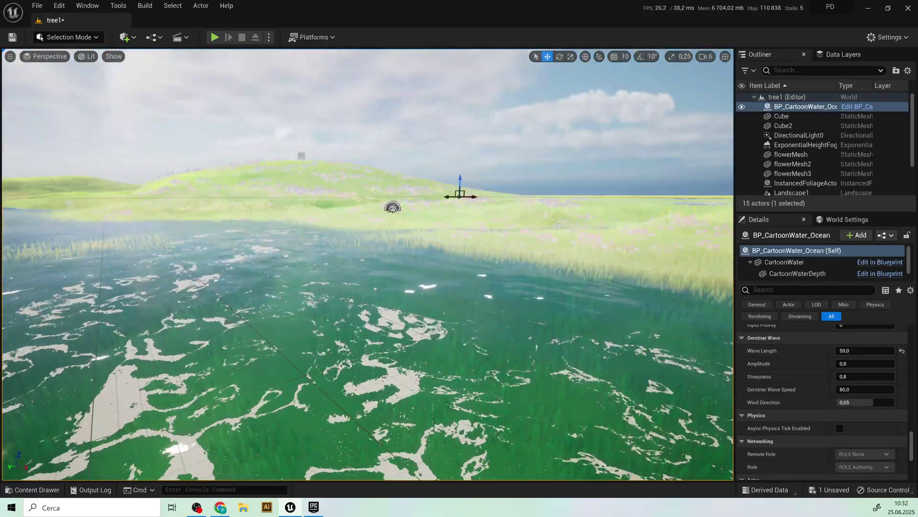
key("w")
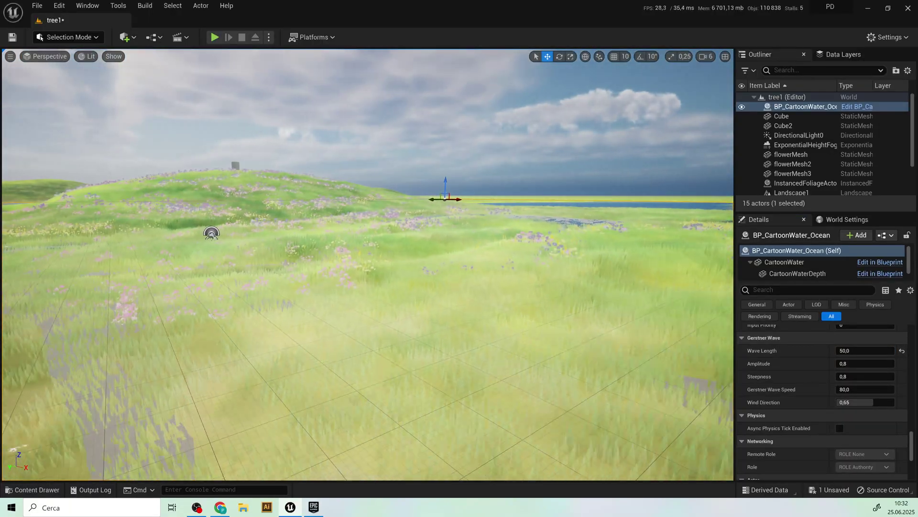
key("a")
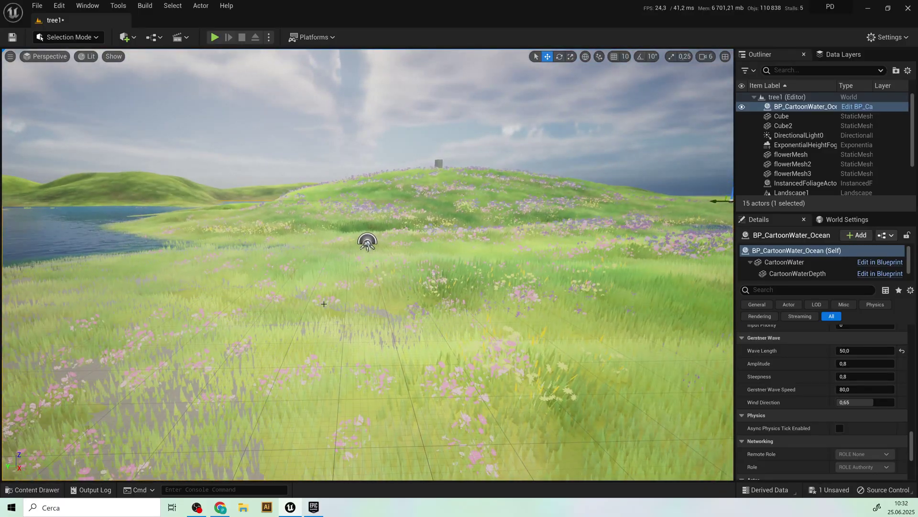
key("w")
Step: Set Gerstner Wave Length to 70 and turn the view toward the water
left_click(865, 396)
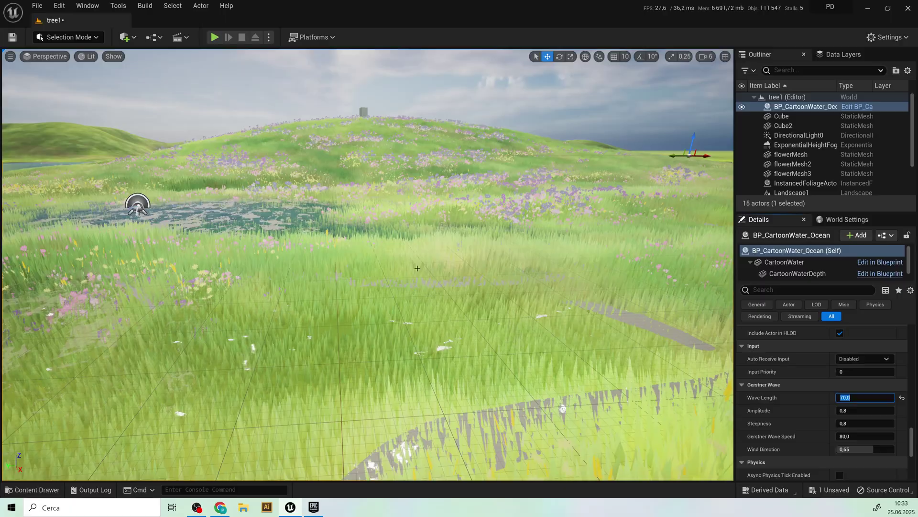
right_click_drag(367, 266, 287, 265)
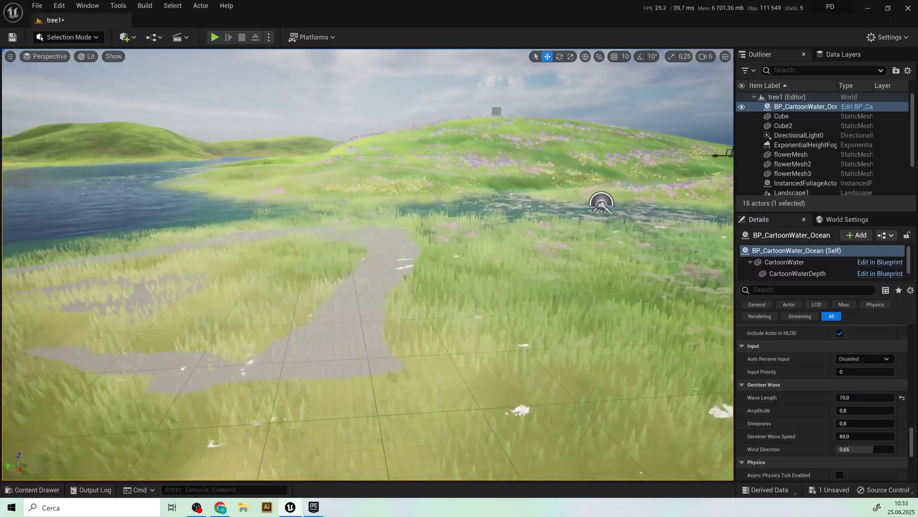
key("w")
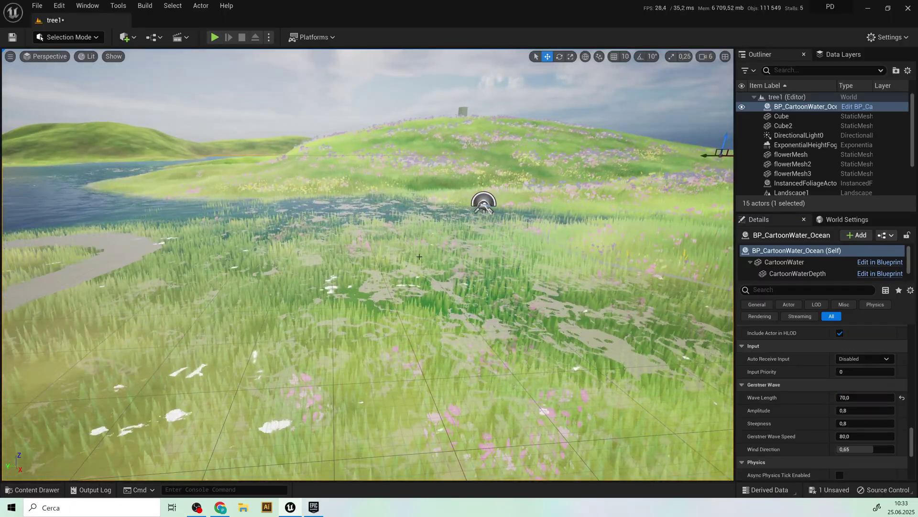
Step: Fly over the water and along the grassy shoreline to inspect the waves
key("w")
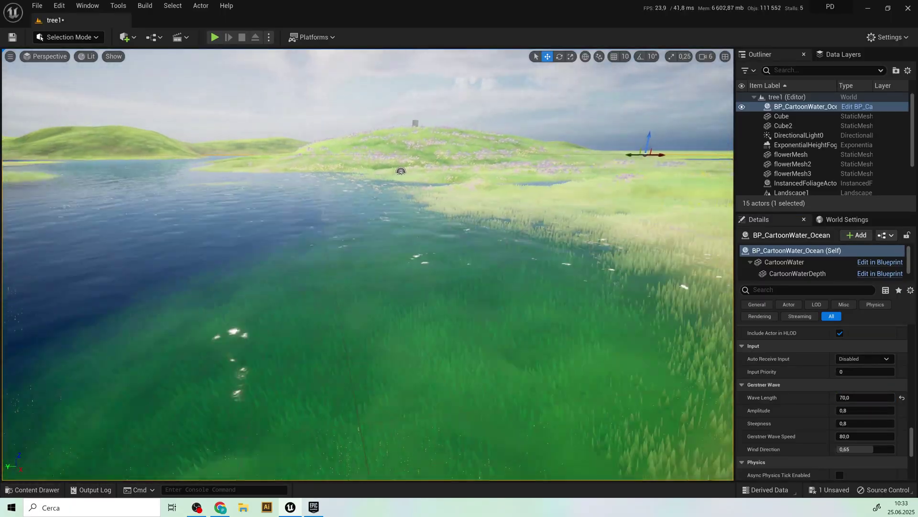
key("w")
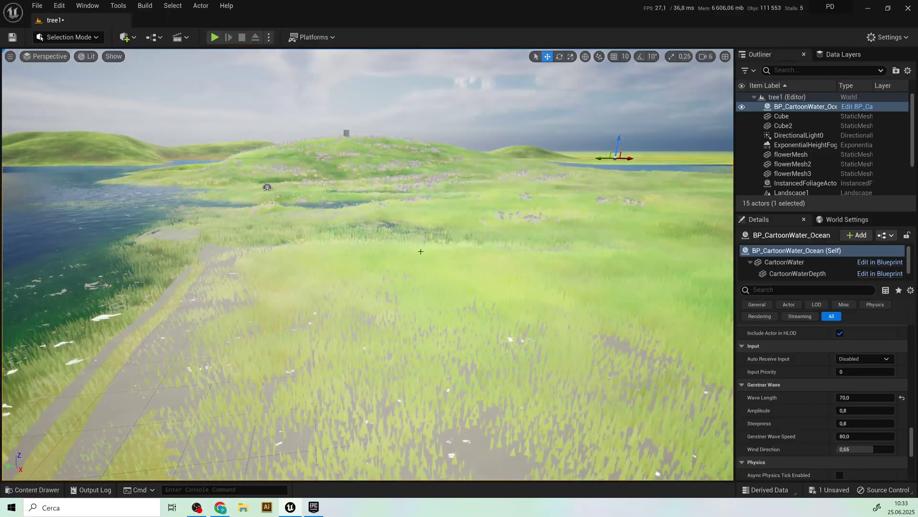
key("a")
key("w")
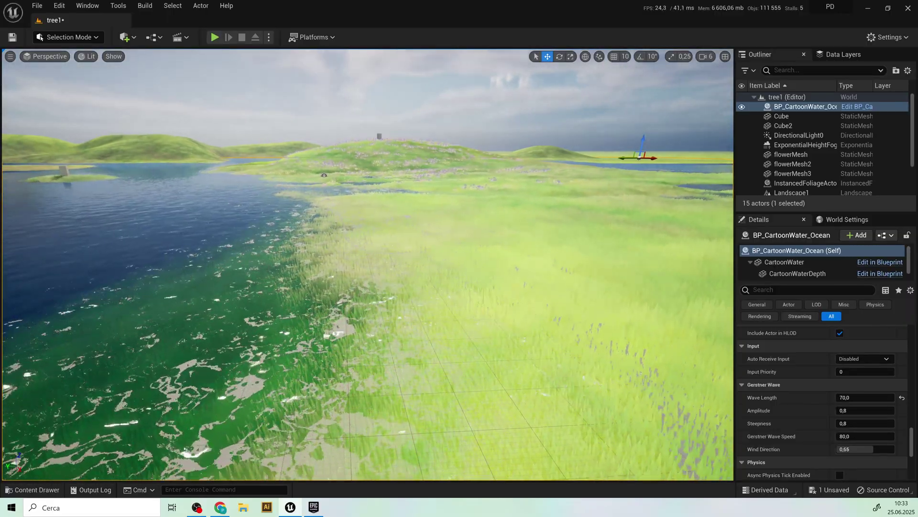
key("w")
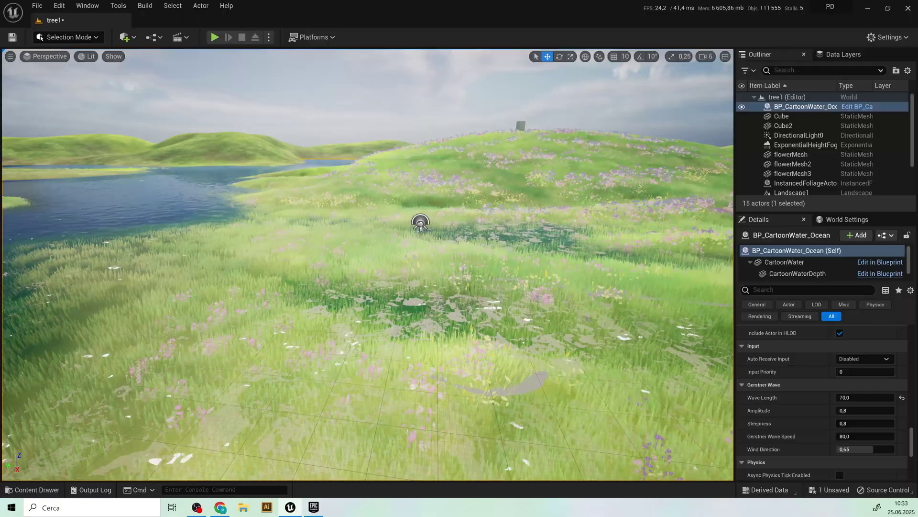
key("w")
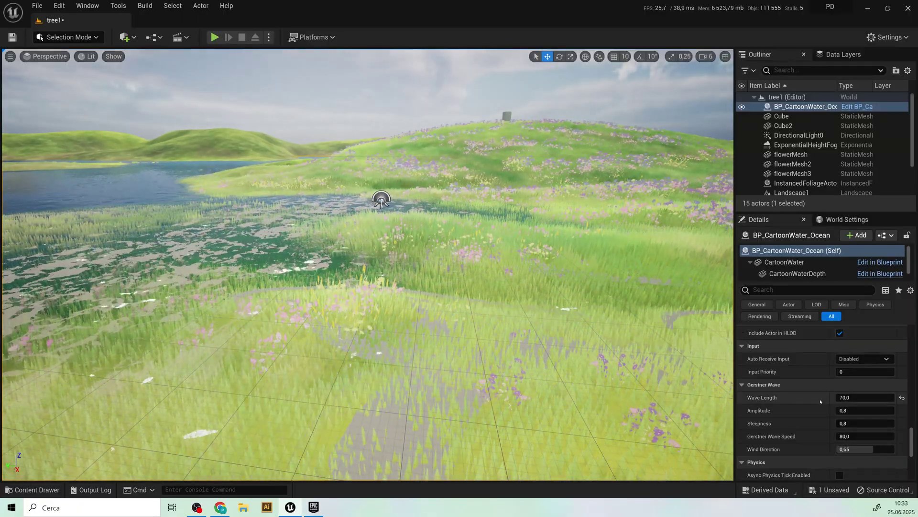
scroll(808, 352, "up", 3)
scroll(814, 381, "up", 3)
scroll(819, 401, "up", 3)
scroll(818, 401, "up", 3)
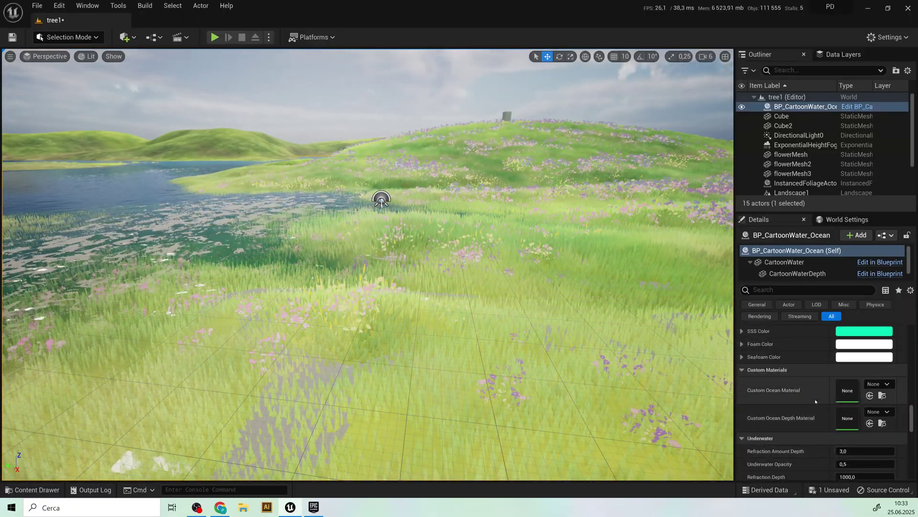
scroll(816, 402, "up", 2)
scroll(816, 402, "up", 2)
scroll(815, 402, "up", 2)
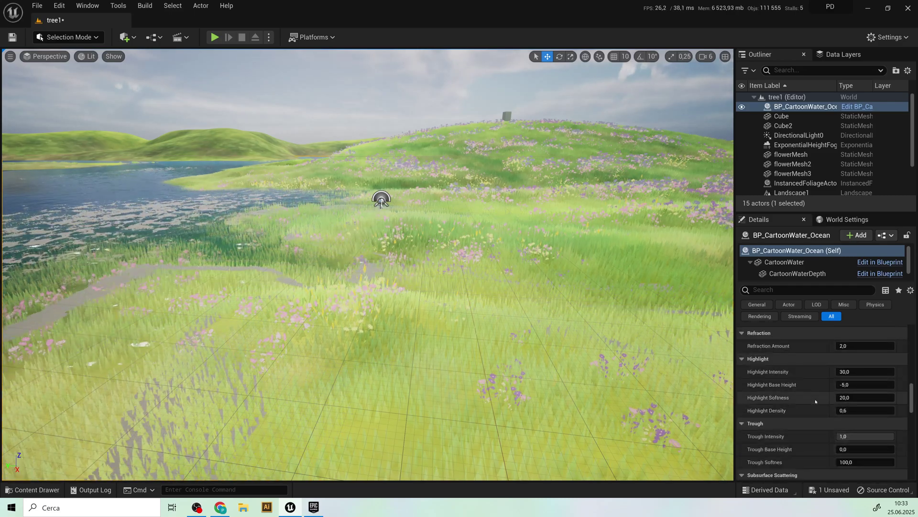
scroll(815, 401, "up", 2)
scroll(814, 401, "up", 2)
scroll(814, 402, "up", 2)
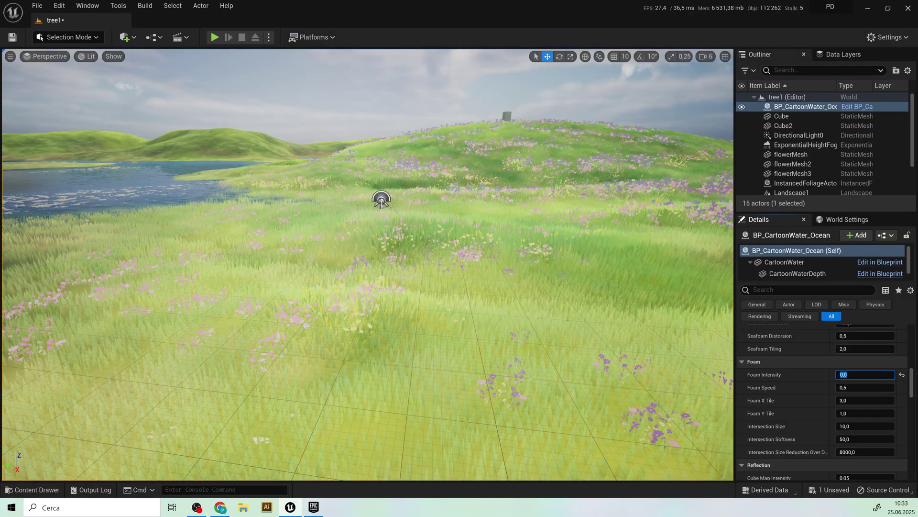
Step: Set Foam Intensity to 1 and Foam Speed to 0.1, checking the water across the meadow
mouse_move(367, 266)
right_mouse_down()
mouse_move(130, 259)
mouse_move(186, 244)
mouse_move(129, 230)
mouse_move(194, 240)
right_mouse_up()
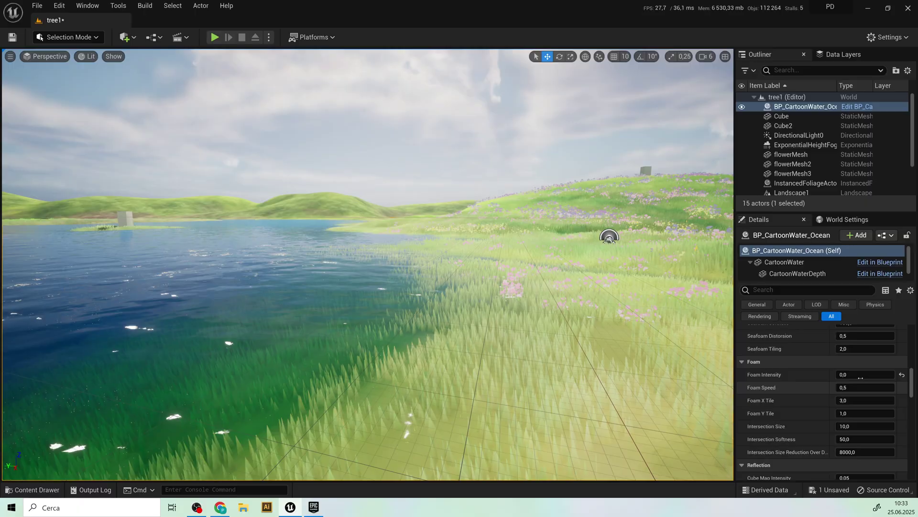
left_click(847, 373)
type("1")
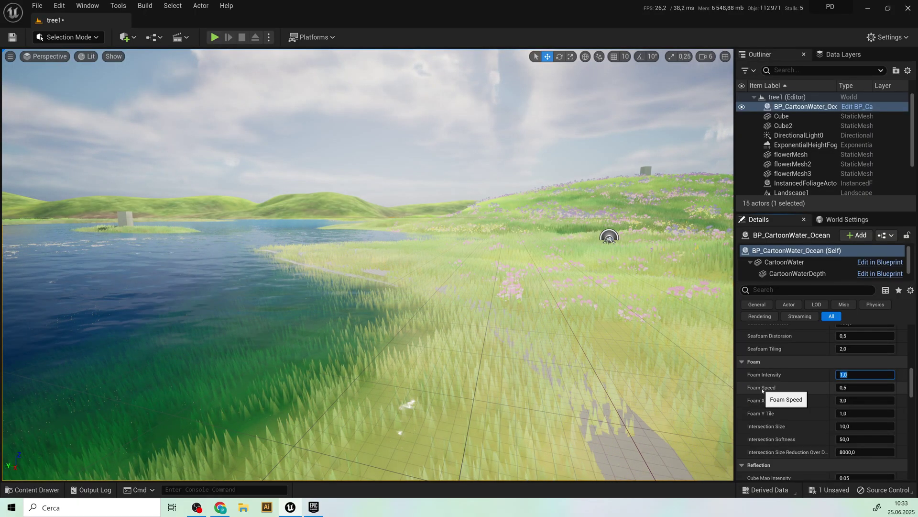
left_click_drag(615, 354, 547, 347)
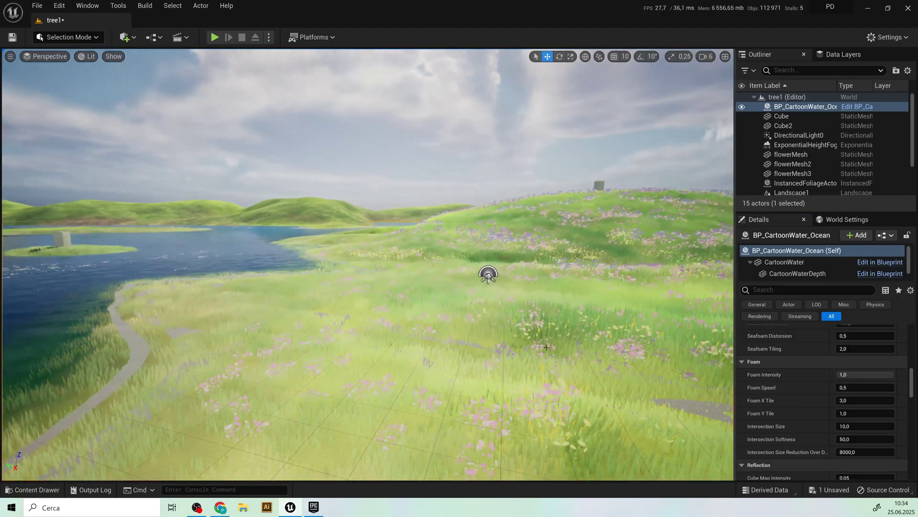
left_click_drag(536, 367, 535, 337)
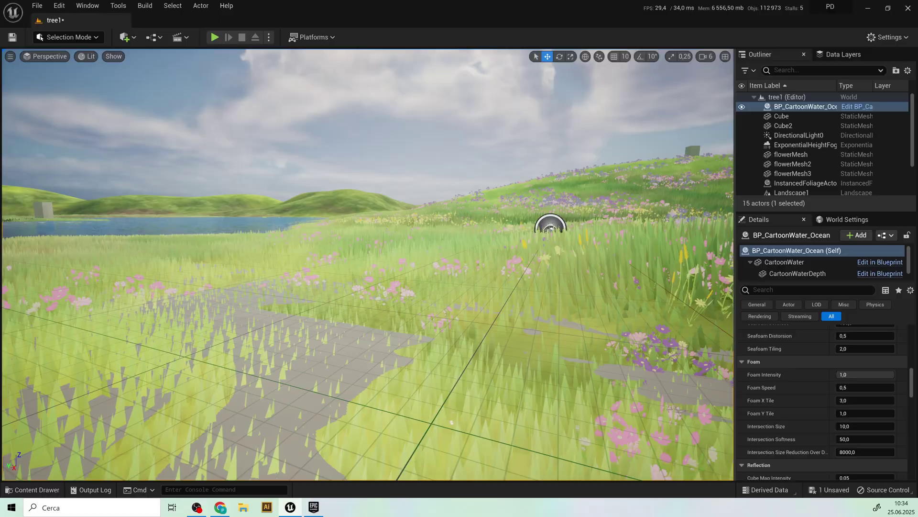
mouse_move(535, 338)
left_mouse_down()
mouse_move(531, 301)
mouse_move(603, 295)
mouse_move(588, 297)
mouse_move(585, 323)
left_mouse_up()
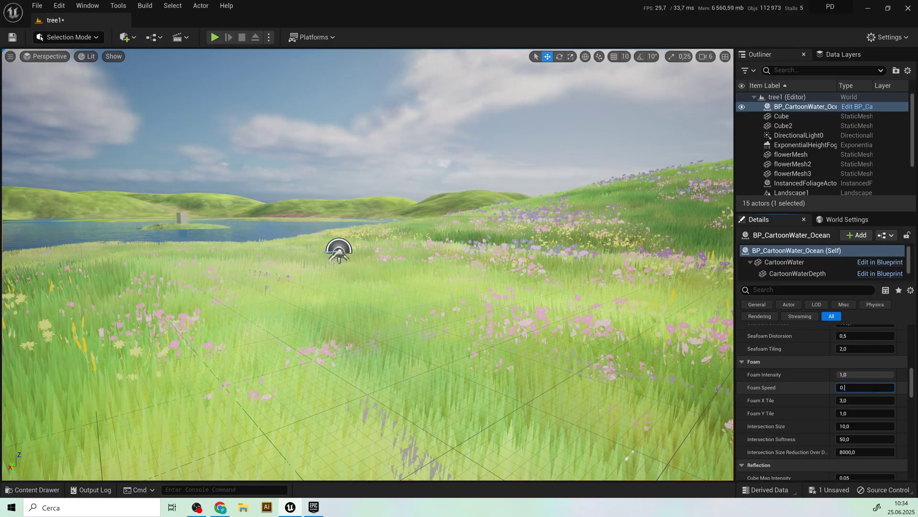
mouse_move(537, 331)
left_mouse_down()
mouse_move(530, 280)
mouse_move(502, 258)
left_mouse_up()
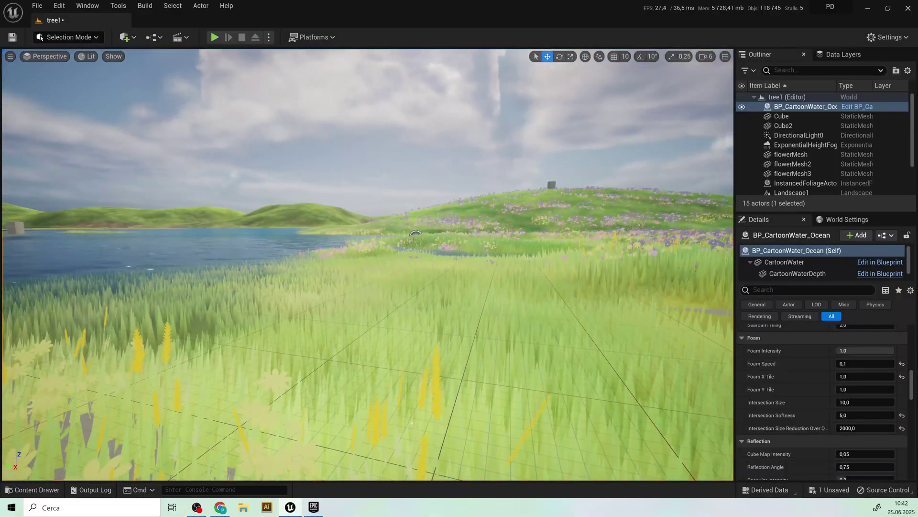
scroll(785, 362, "up", 2)
scroll(796, 369, "up", 2)
scroll(807, 377, "up", 2)
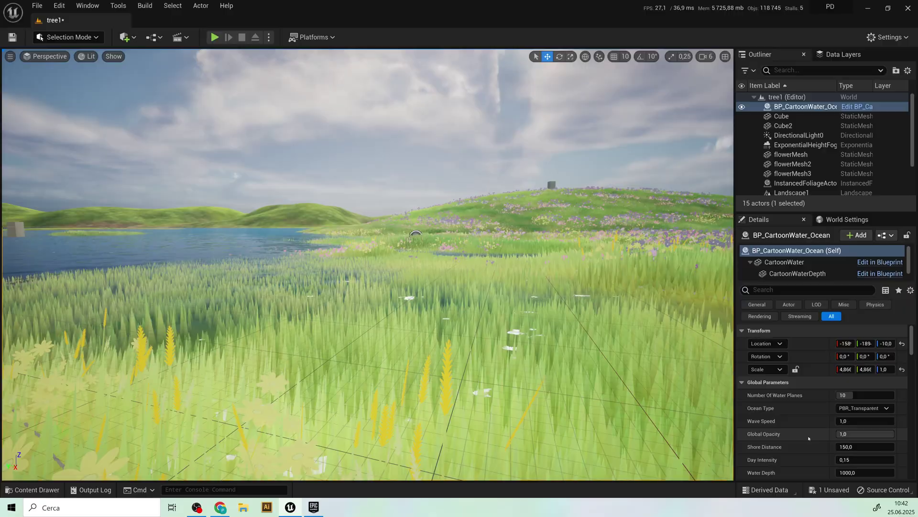
Step: Set Shore Distance to 100 and try Day Intensity values of 1 and 0.5
left_click(865, 370)
type("100")
key("Tab")
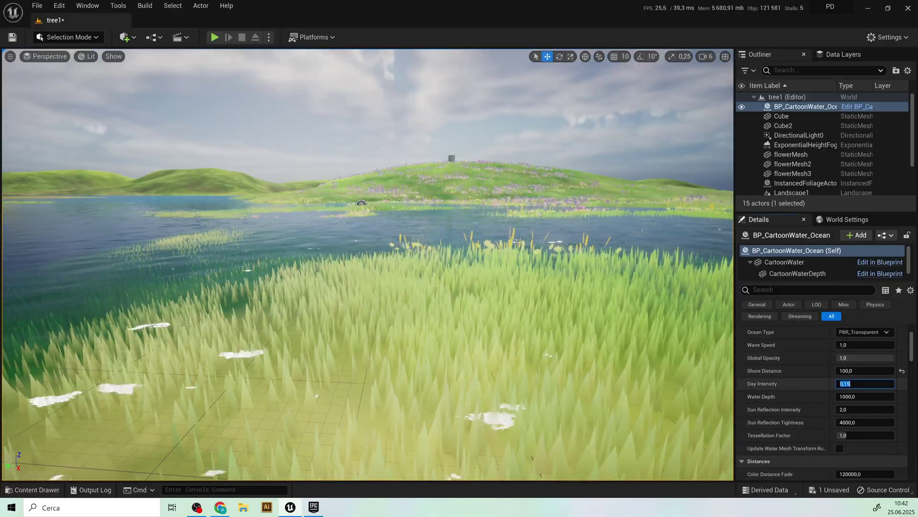
key("Return")
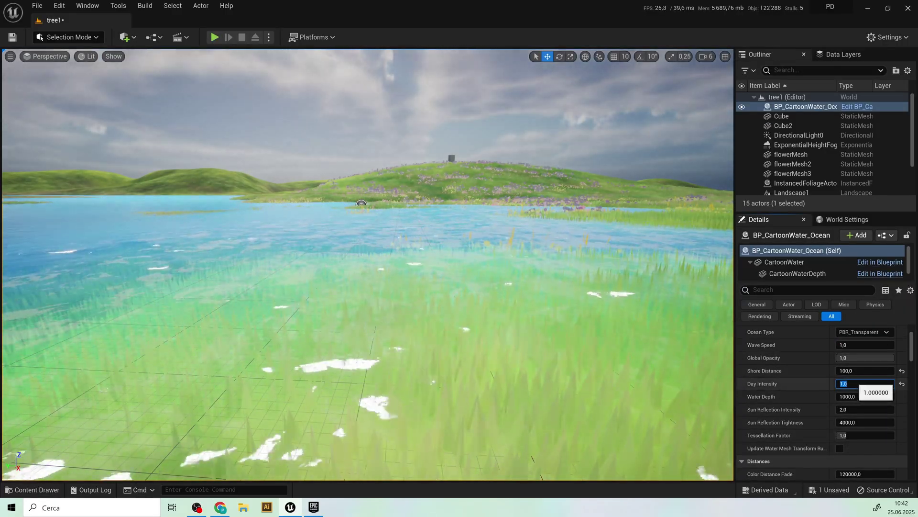
key("Return")
Step: Set Sun Reflection Intensity to 2 and settle Day Intensity at 0.3
right_click_drag(367, 287, 287, 287)
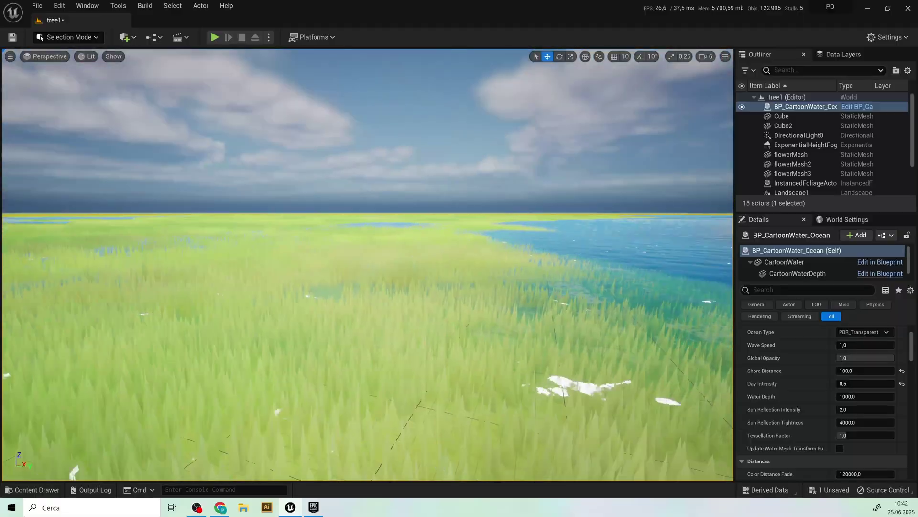
right_click_drag(367, 287, 445, 287)
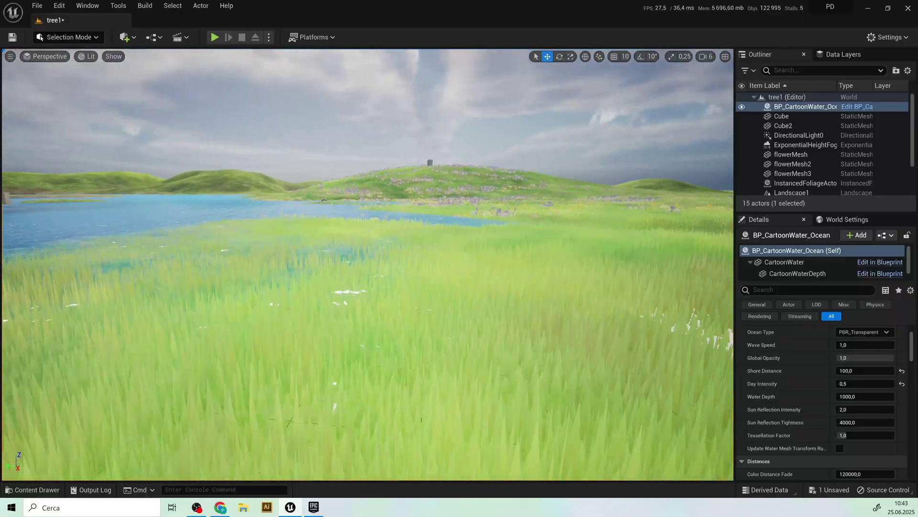
right_click_drag(324, 200, 371, 207)
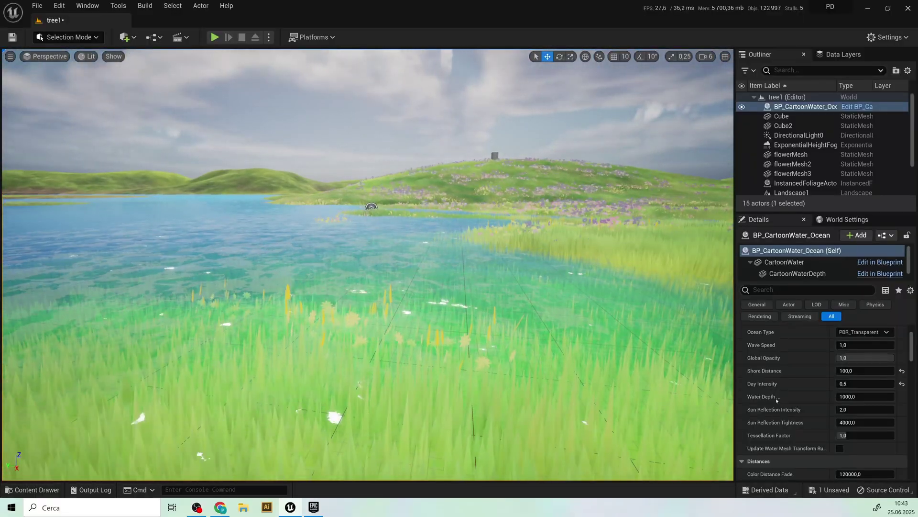
type("0,2")
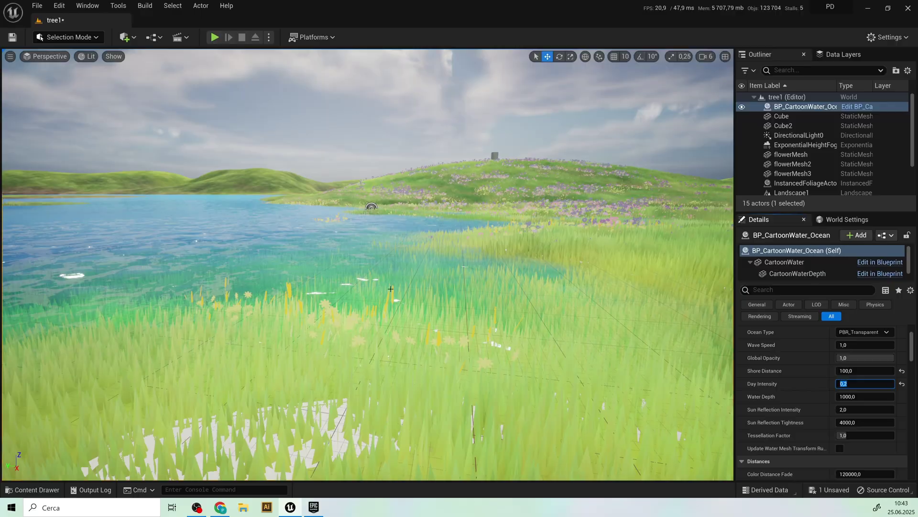
key("Return")
right_click_drag(371, 207, 402, 216)
type("5")
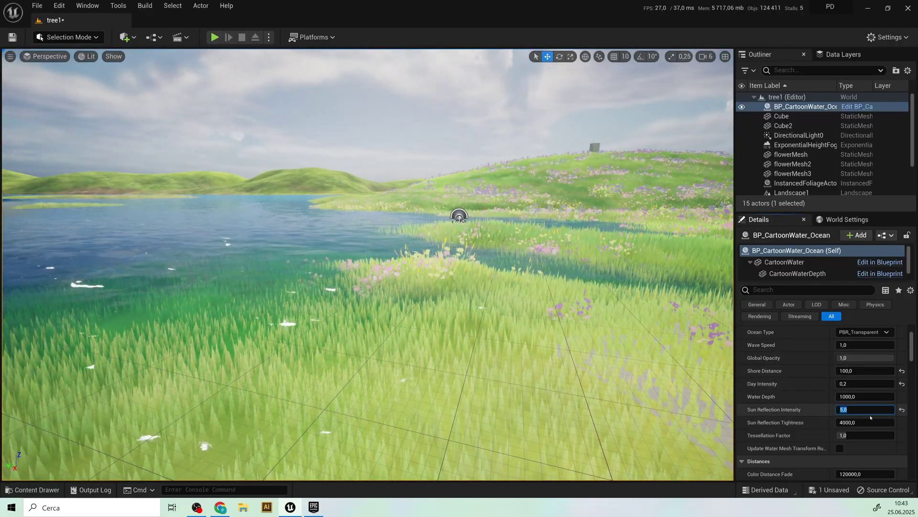
type("2")
key("Return")
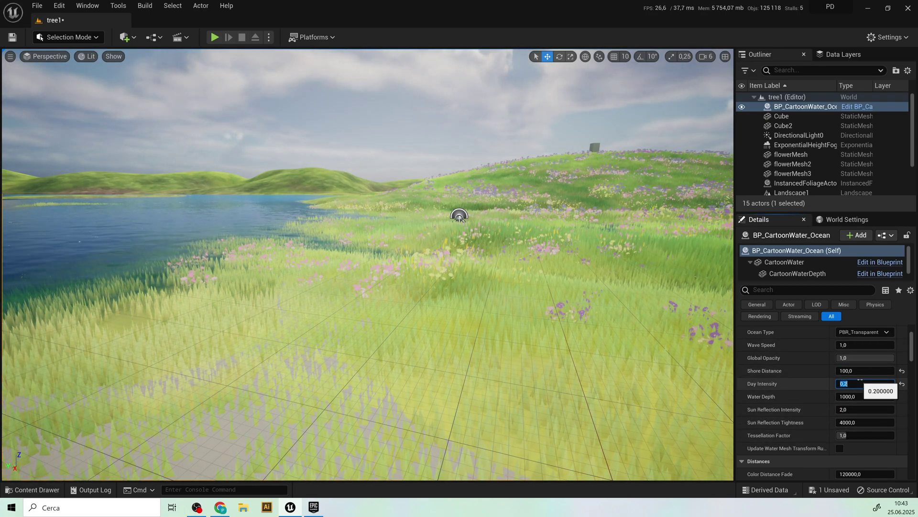
type("0.3")
key("Return")
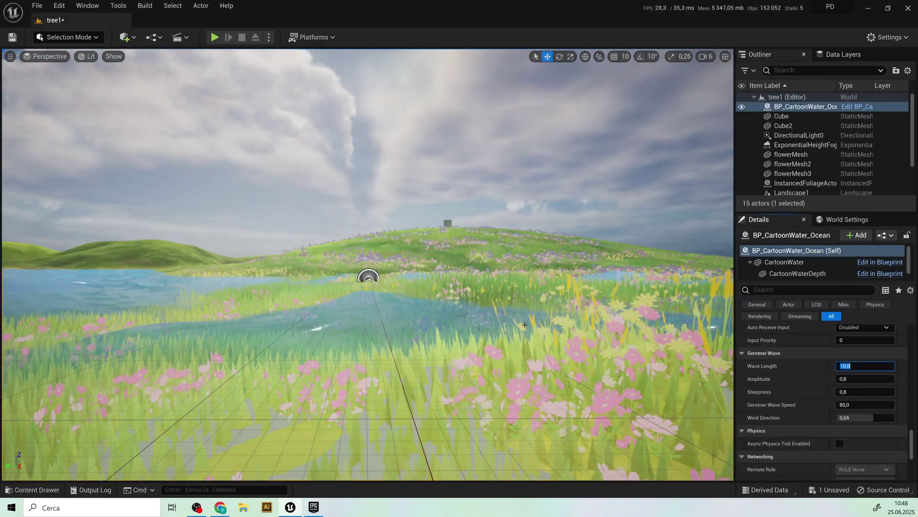
Step: Set Gerstner Wave Speed to 10, then raise it to 80
right_click_drag(524, 326, 627, 316)
type("10")
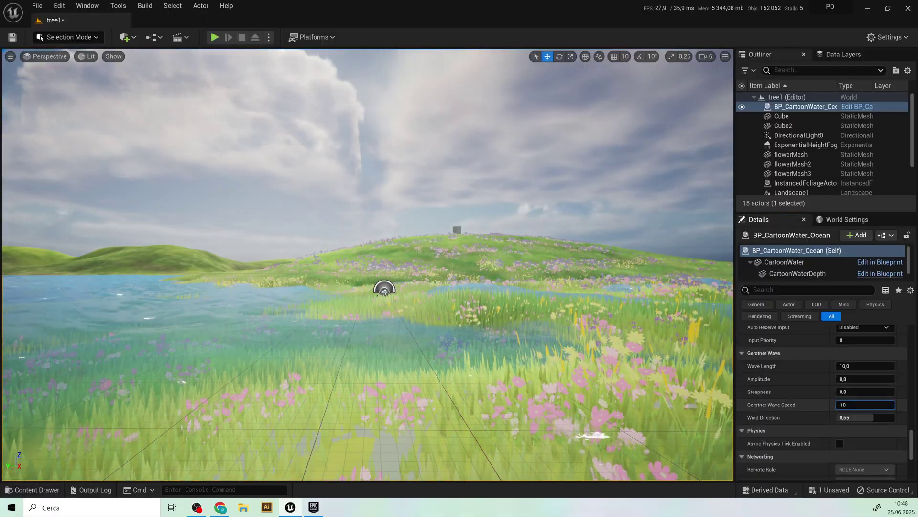
key("Return")
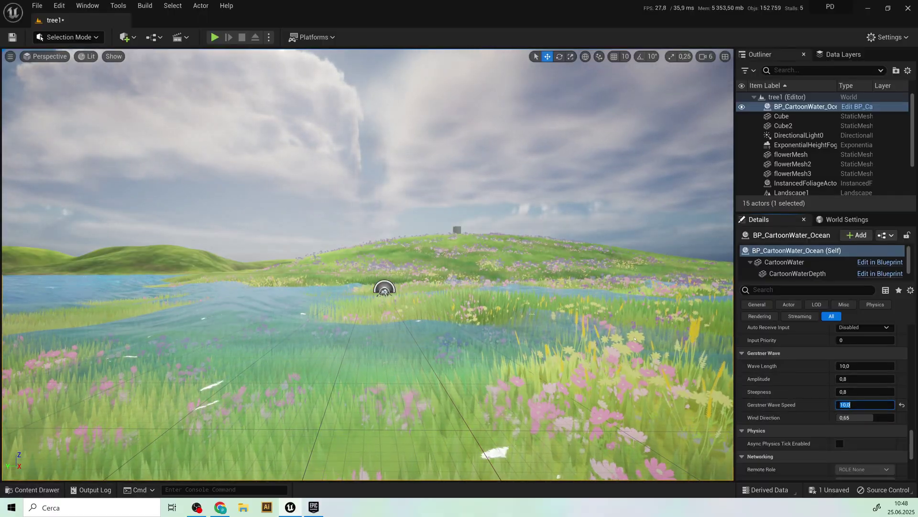
right_click_drag(484, 317, 403, 288)
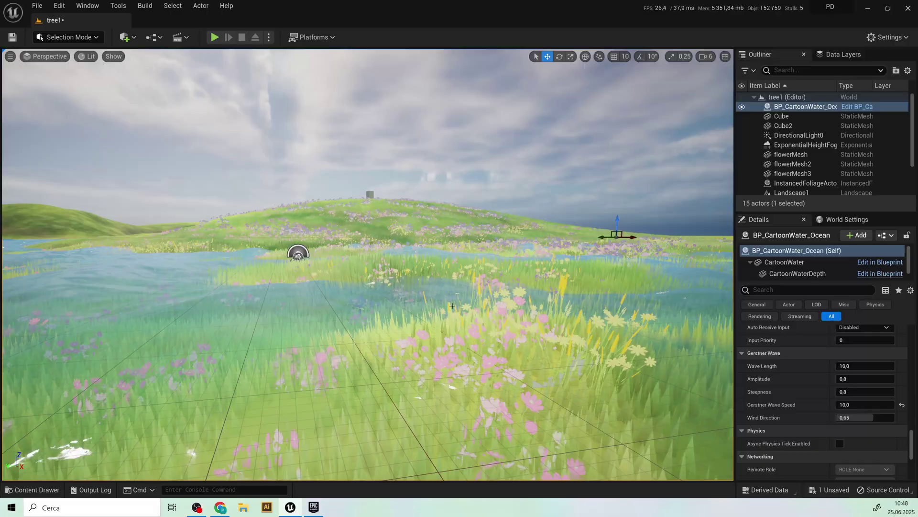
left_click(864, 404)
type("80")
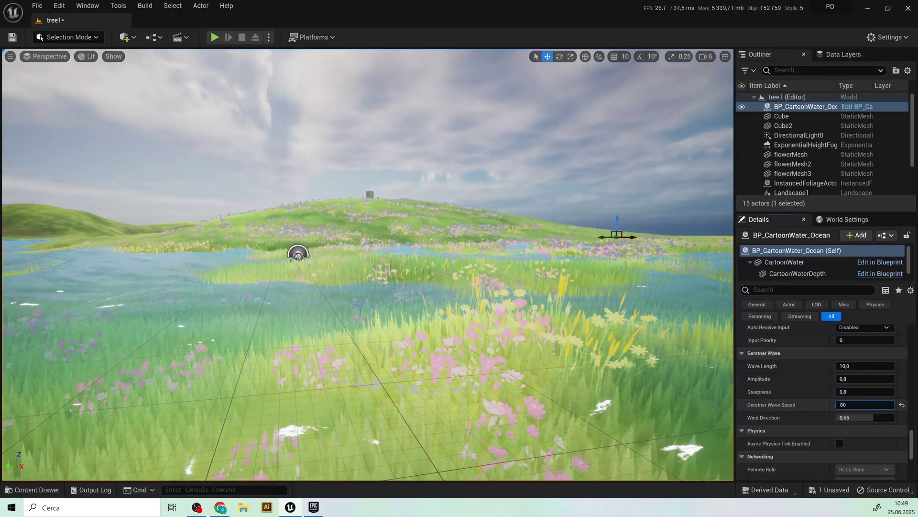
key("Return")
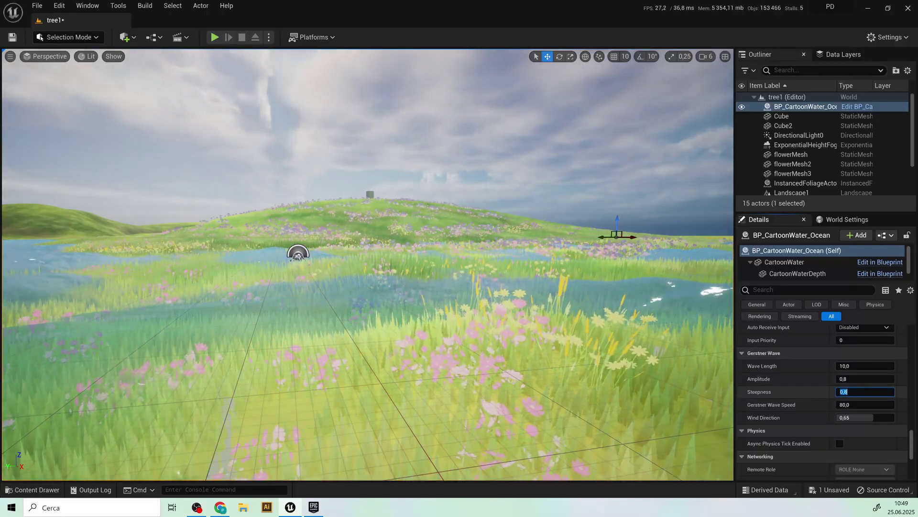
type("20")
Step: Try a new Gerstner Steepness value, then undo it
key("Return")
right_click_drag(391, 288, 391, 288)
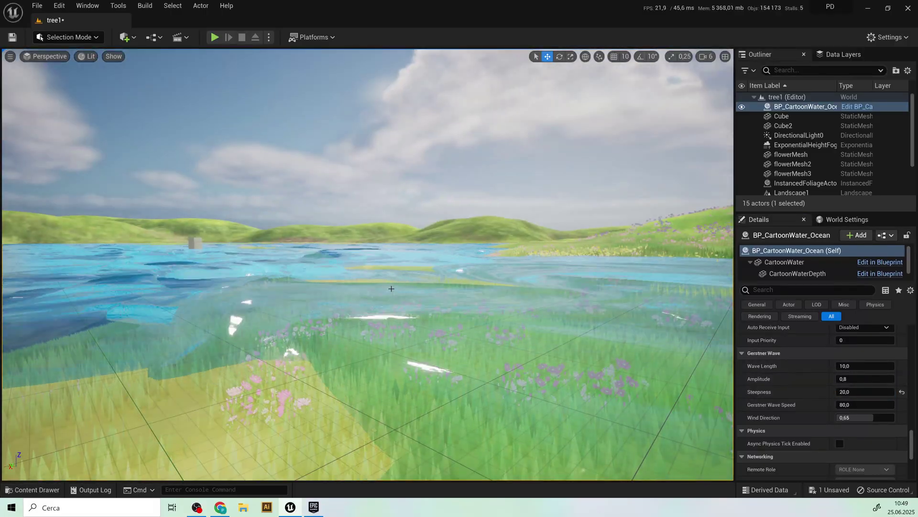
key("ctrl+z")
Step: Set the Gerstner wave Amplitude to 50, then edit the value again
left_click(858, 383)
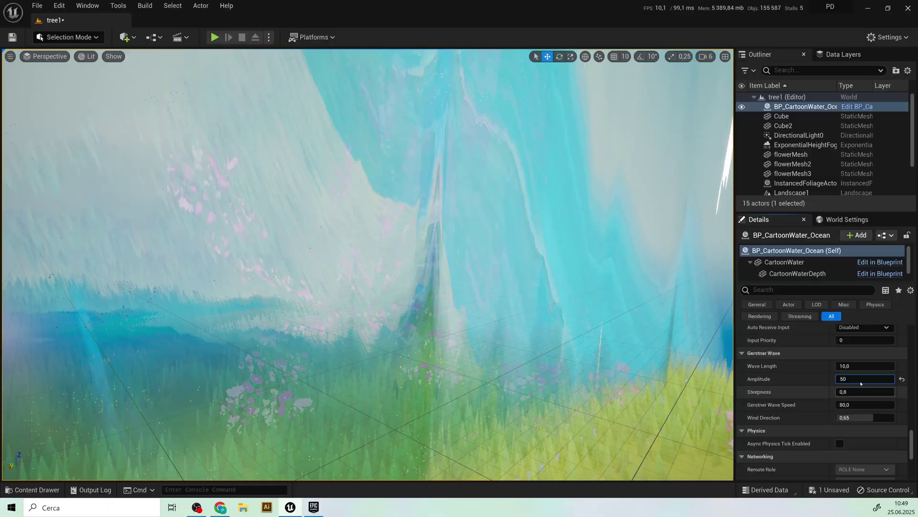
key("Tab")
left_click(862, 379)
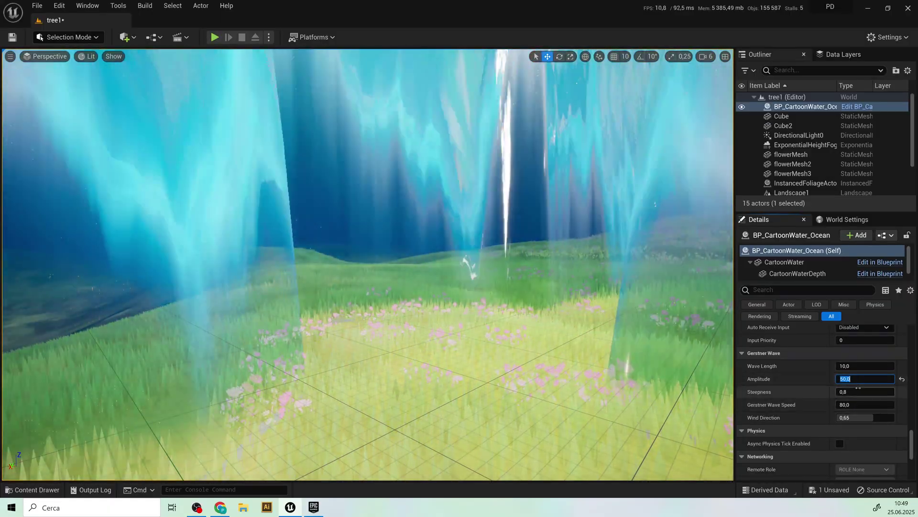
key("Tab")
left_click(852, 379)
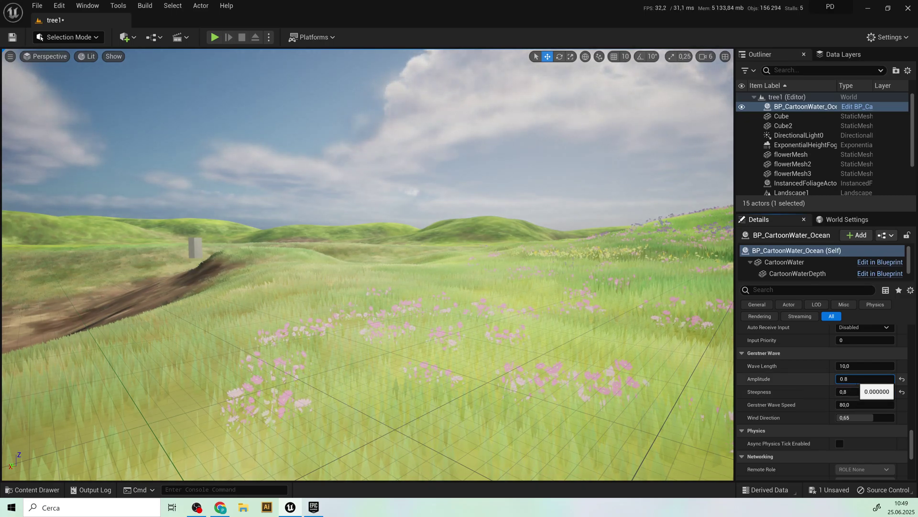
Step: Set Amplitude 0.2, Steepness 0.2 and Gerstner Wave Speed 20
key("Return")
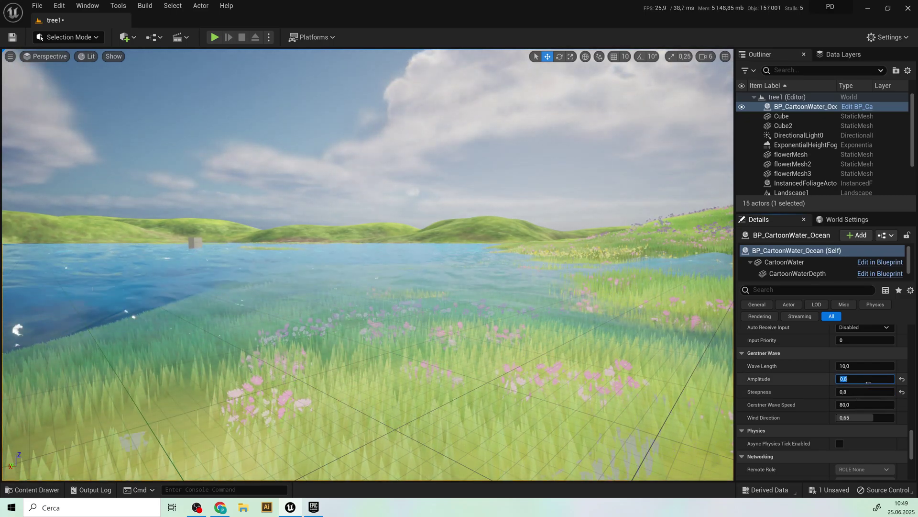
type("0.2")
left_click(865, 392)
type("02")
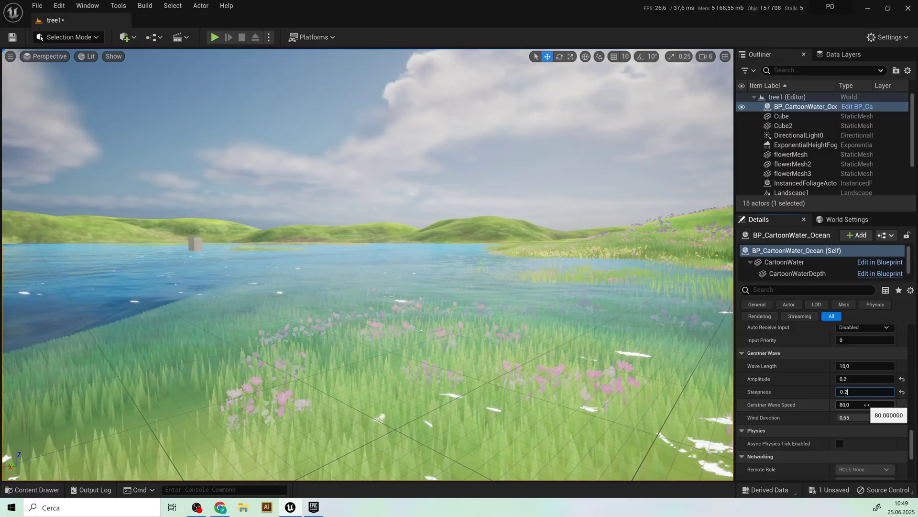
type("0")
key("Return")
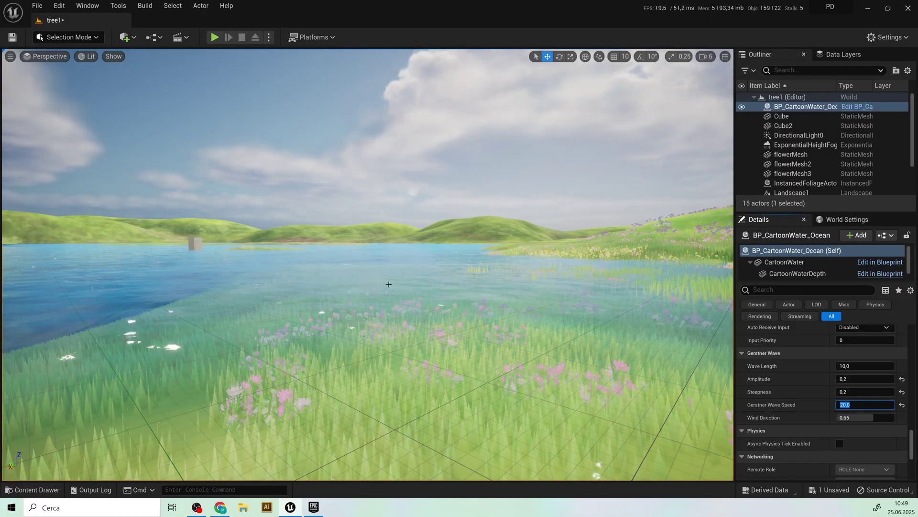
left_click(869, 365)
Step: Enter Wave Length 50 and fly the viewport toward the hill
left_click_drag(301, 326, 421, 264)
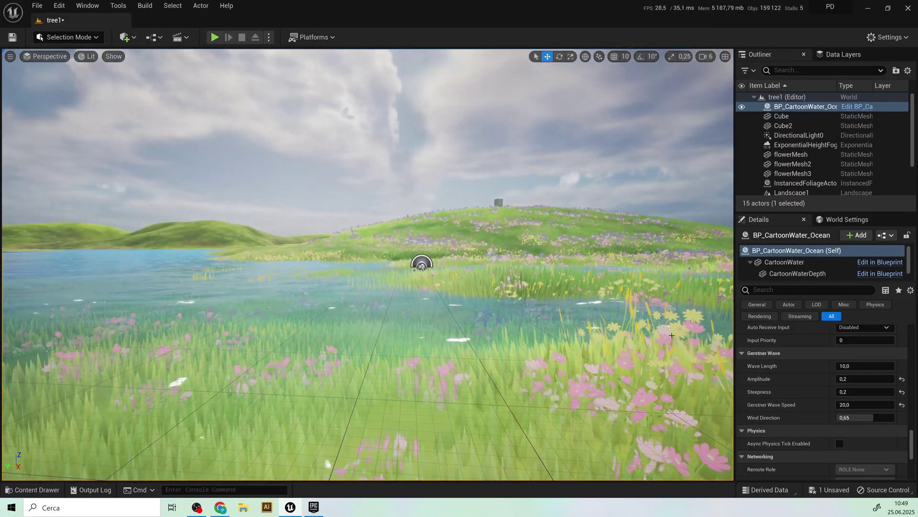
left_click(857, 366)
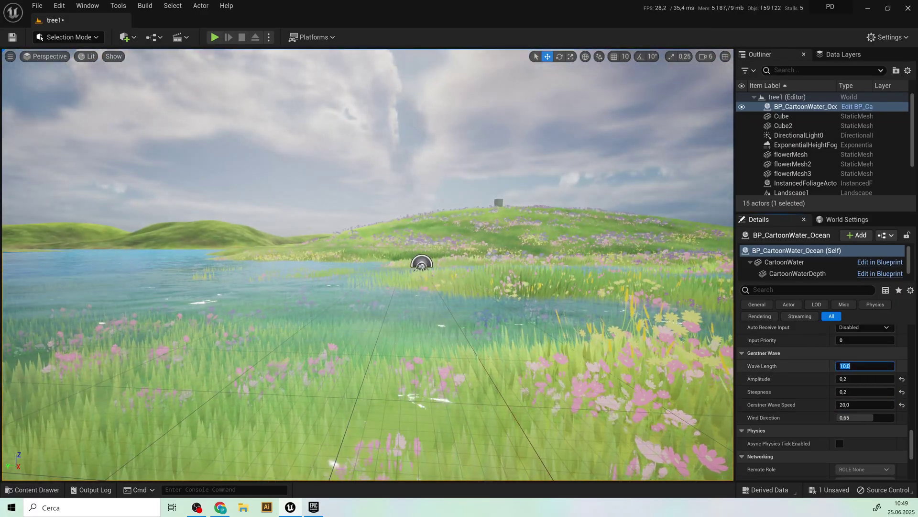
type("50")
left_click_drag(421, 264, 281, 251)
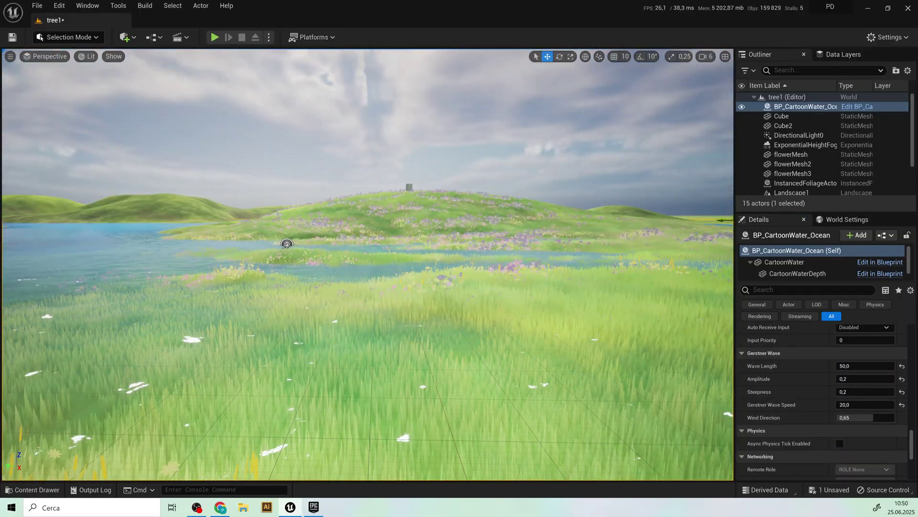
mouse_move(281, 251)
left_mouse_down()
mouse_move(344, 230)
mouse_move(197, 234)
left_mouse_up()
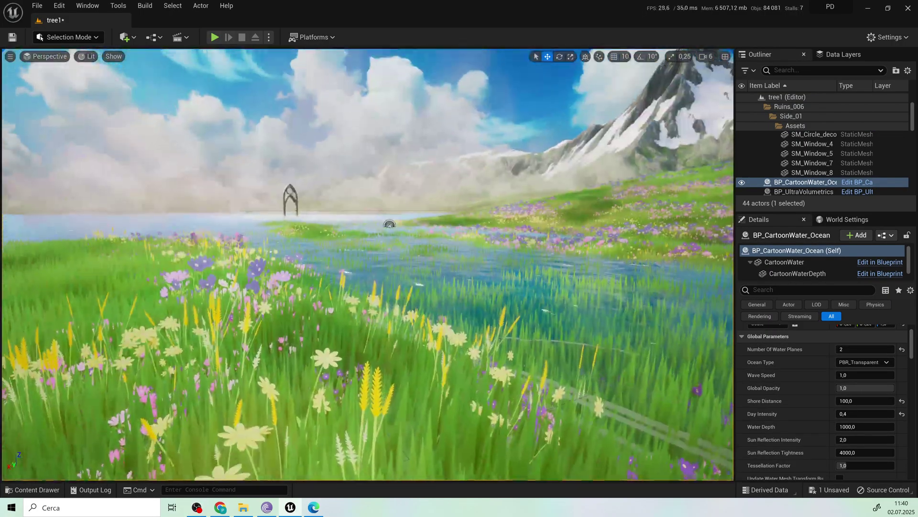
Step: Try an Amplitude of 2, then return it to 0.2 while viewing the water
left_click_drag(391, 293, 390, 294)
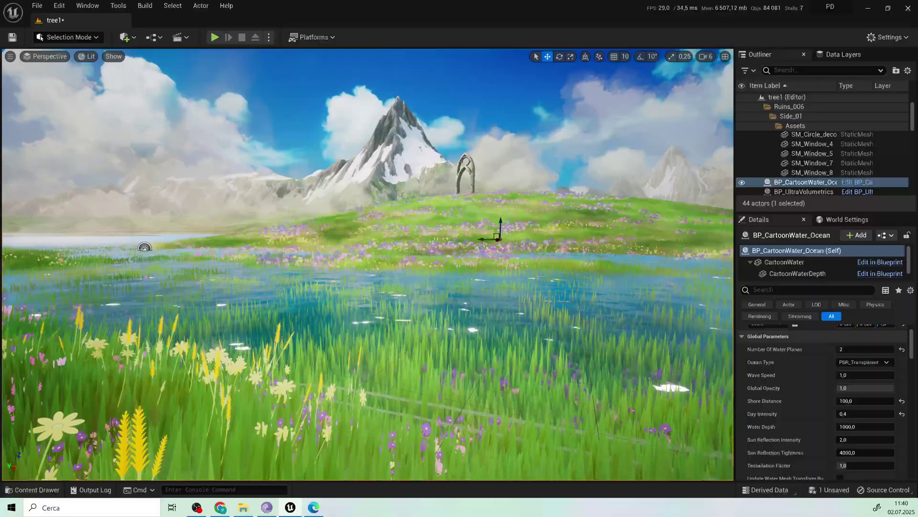
scroll(856, 394, "down", 3)
scroll(855, 391, "down", 3)
scroll(857, 383, "down", 3)
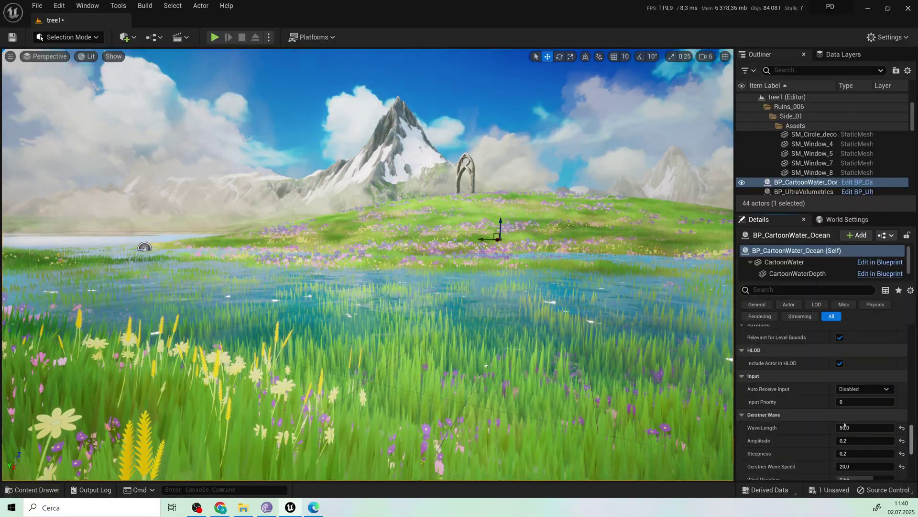
scroll(858, 375, "down", 2)
left_click(862, 379)
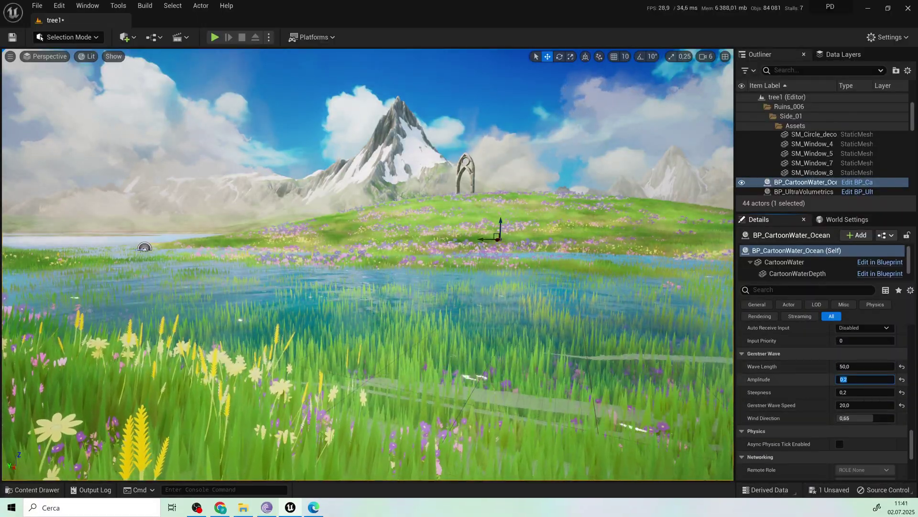
type("2")
key("Return")
right_click_drag(367, 265, 431, 265)
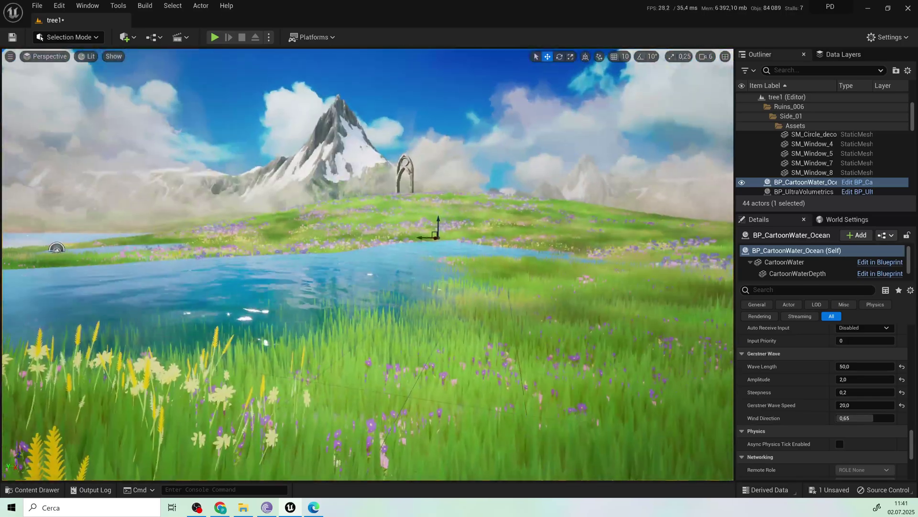
right_click_drag(367, 266, 338, 251)
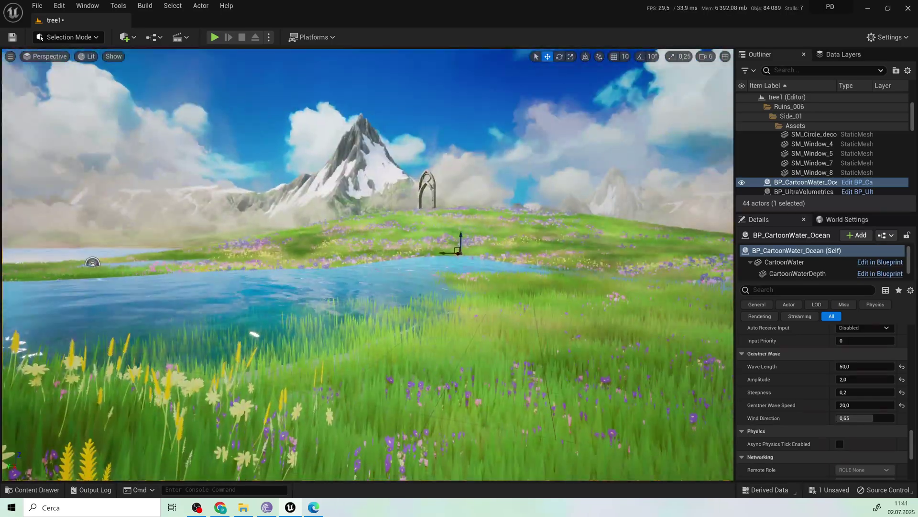
left_click(864, 378)
type("0,2")
key("Return")
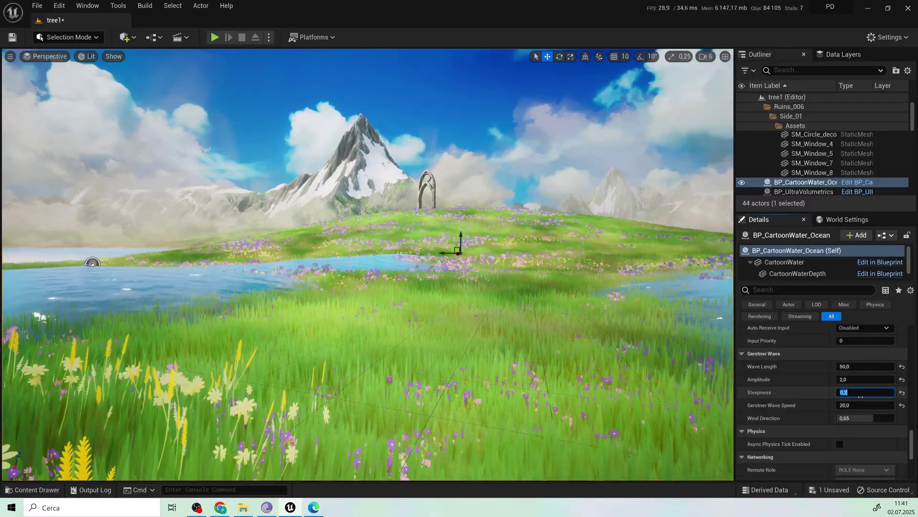
Step: Re-confirm Steepness and Amplitude 0.2 while turning the view toward the mountain
key("Tab")
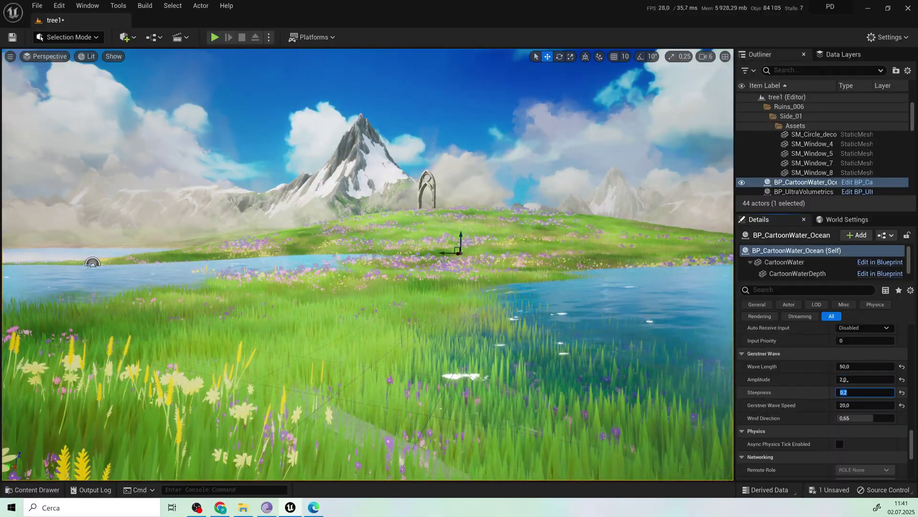
key("shift+Tab")
key("Tab")
type("0,")
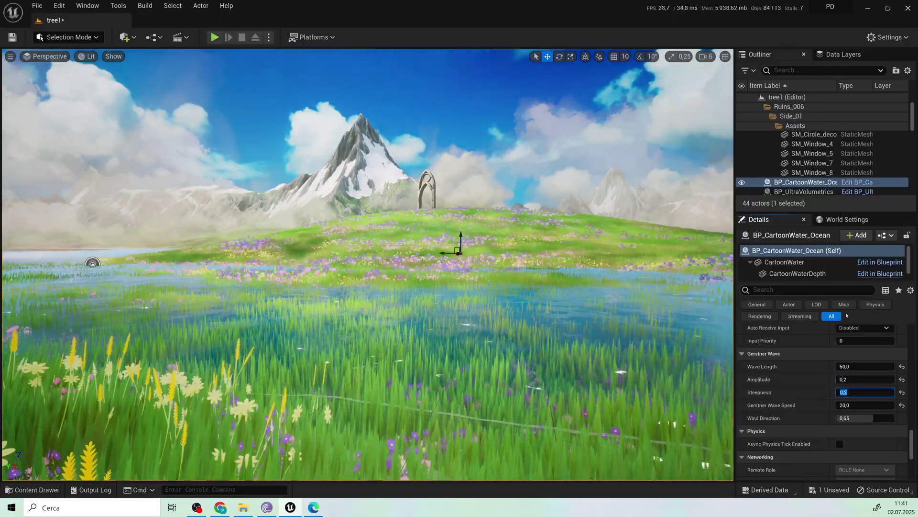
type("2")
right_click_drag(440, 317, 466, 318)
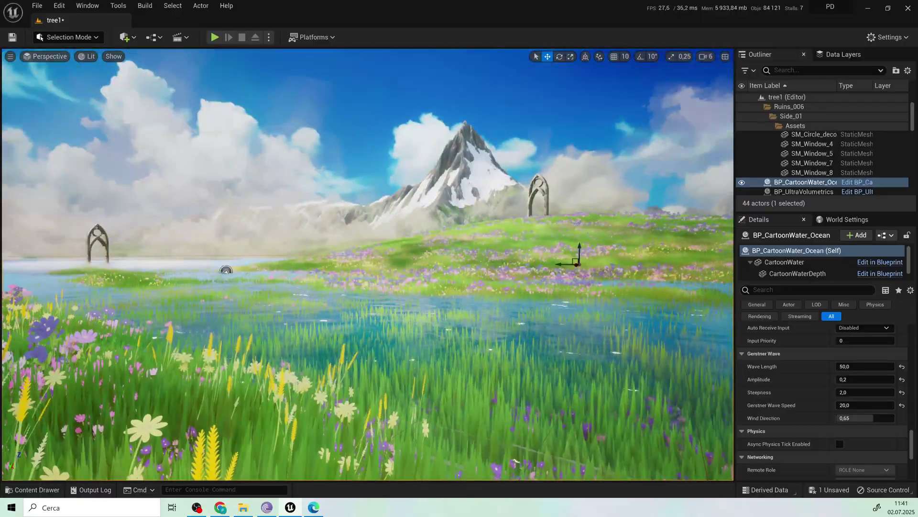
right_click_drag(466, 318, 502, 318)
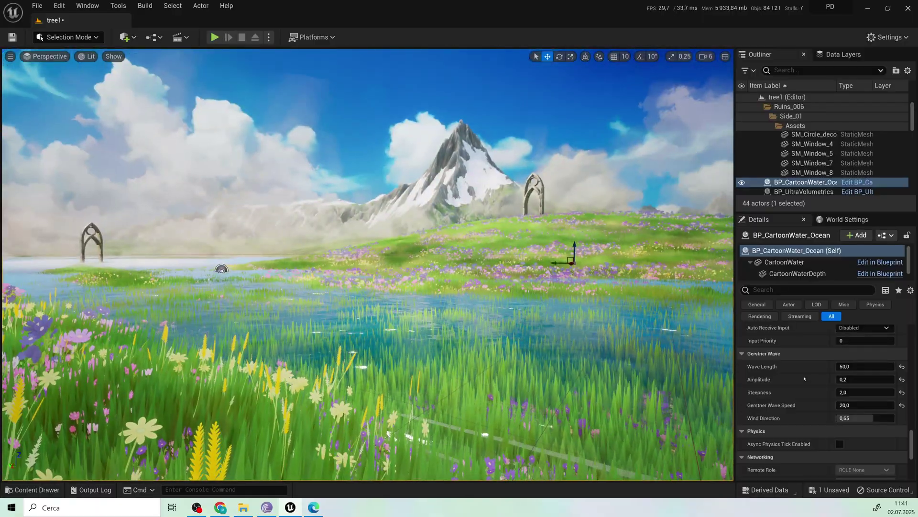
left_click(865, 365)
type("20")
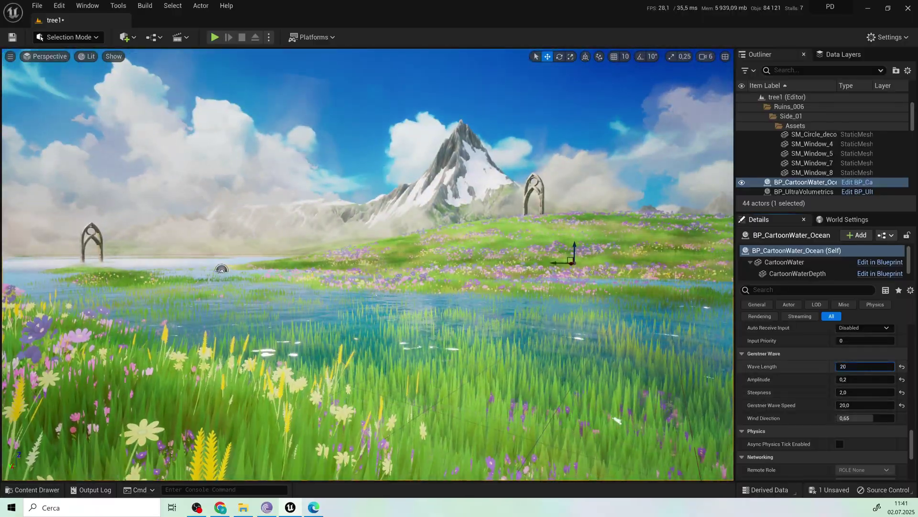
right_click_drag(368, 286, 416, 288)
left_click(864, 378)
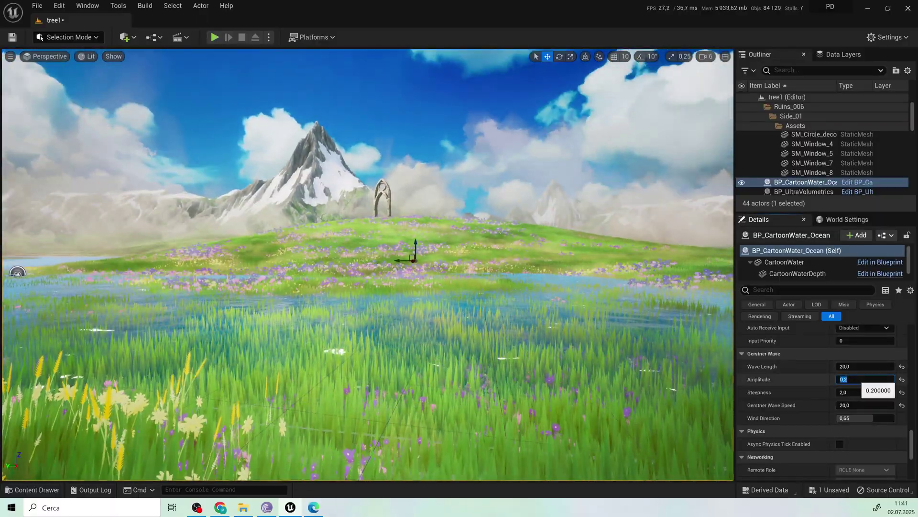
type("0.6")
right_click_drag(503, 345, 406, 321)
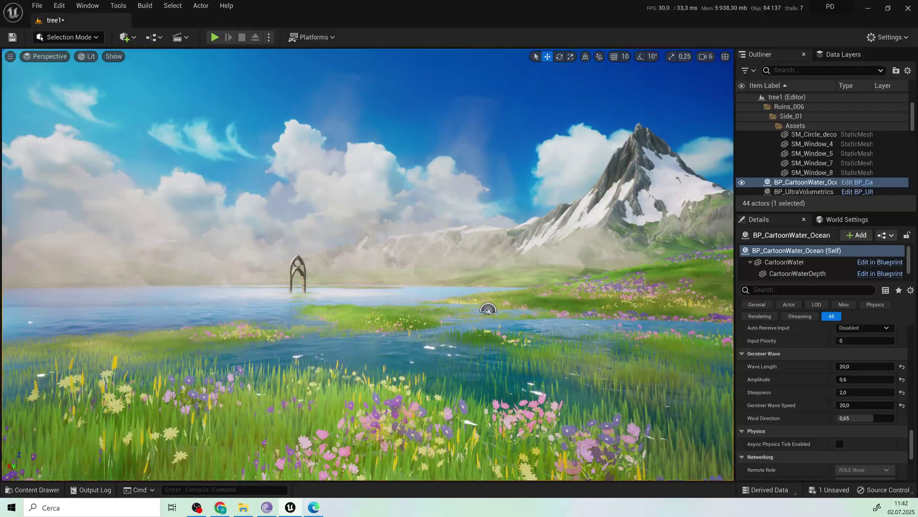
right_click_drag(406, 321, 502, 321)
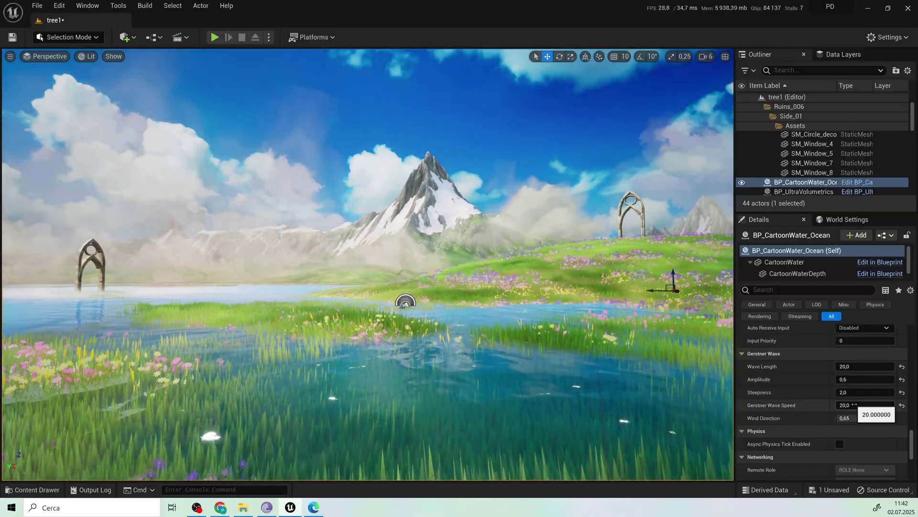
Step: Try wave speeds 50, 500 and 200, settle on 150, and set Steepness 1,5
left_click(864, 405)
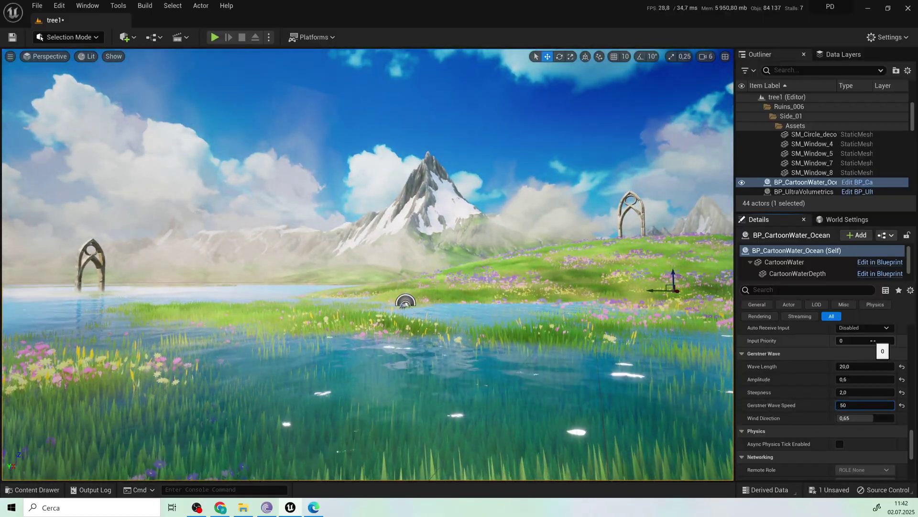
type("50")
key("Return")
mouse_move(502, 324)
right_mouse_down()
mouse_move(589, 323)
mouse_move(487, 329)
right_mouse_up()
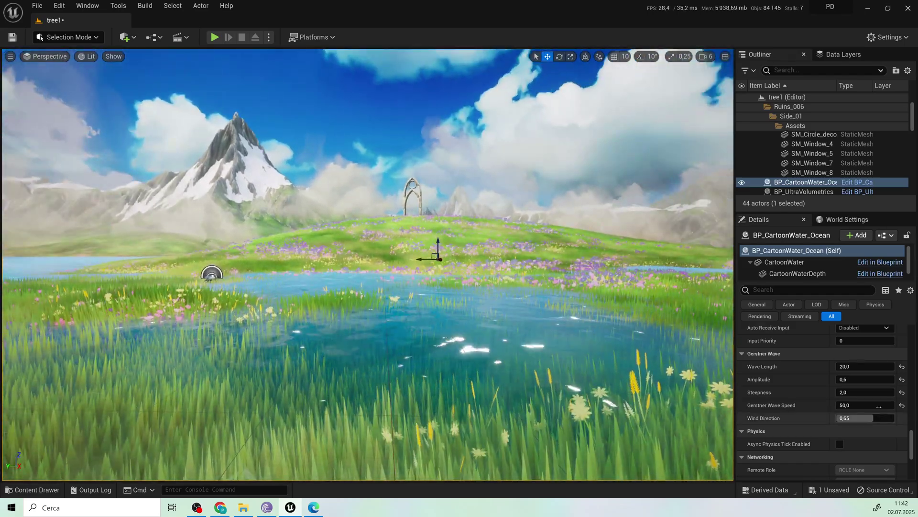
left_click(864, 405)
type("500")
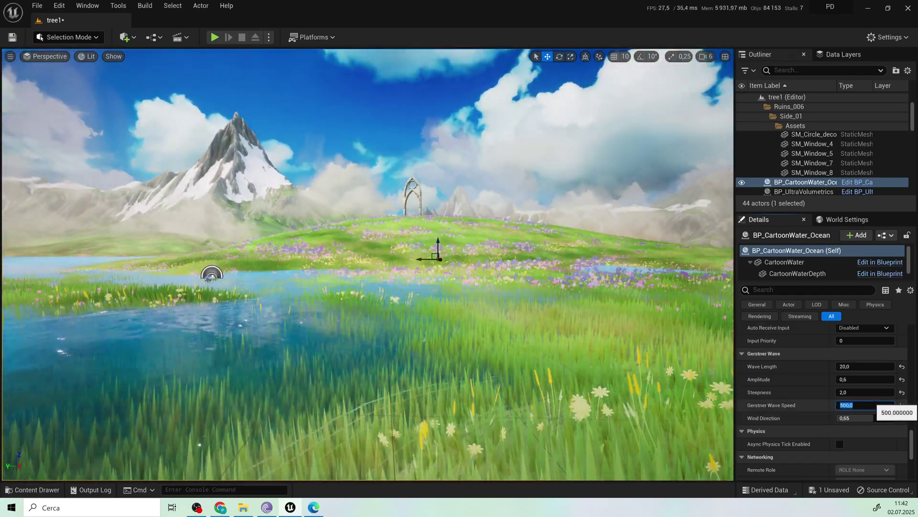
key("Return")
type("200")
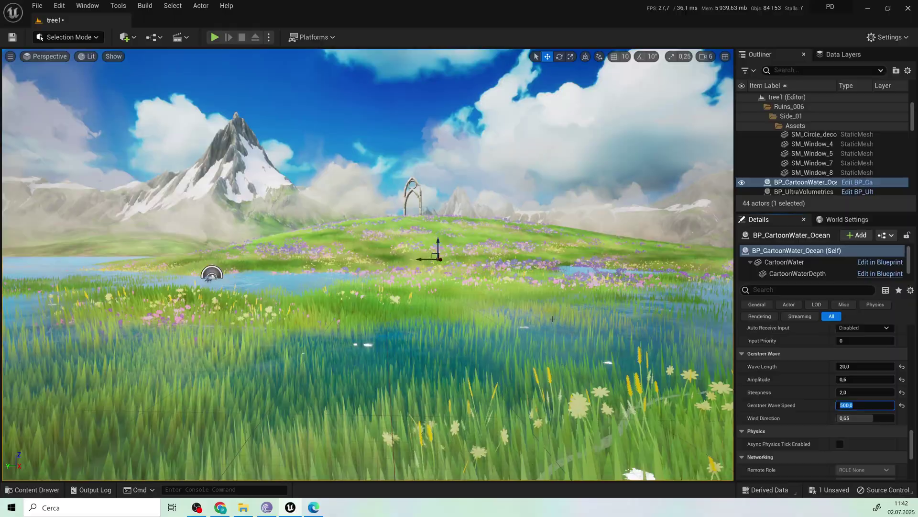
key("Return")
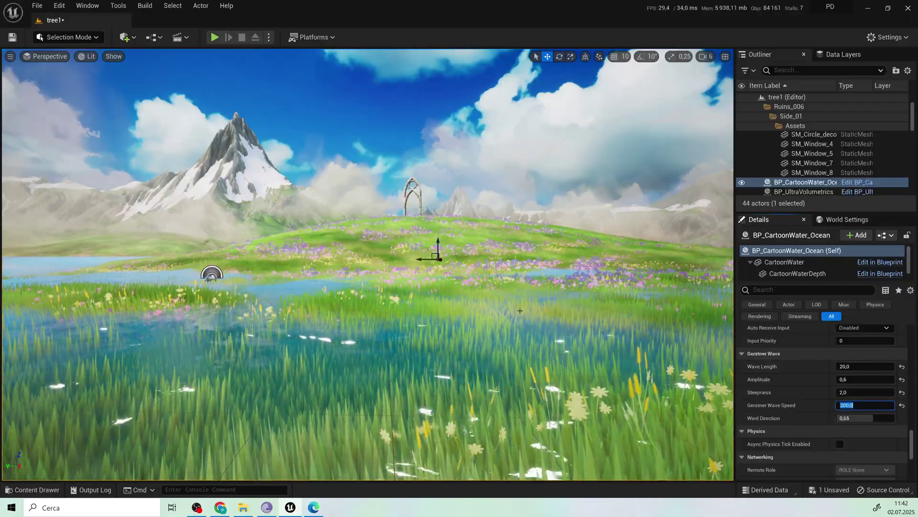
type("150")
key("Return")
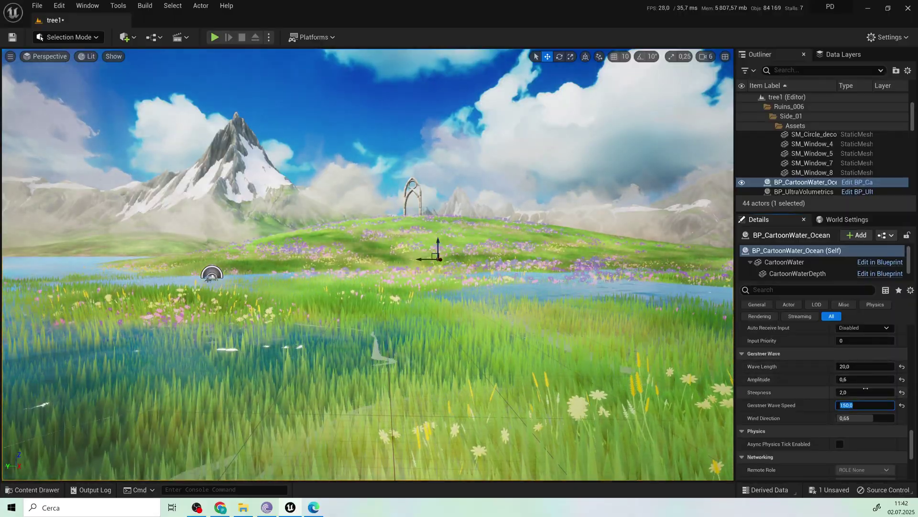
left_click(866, 391)
type("1")
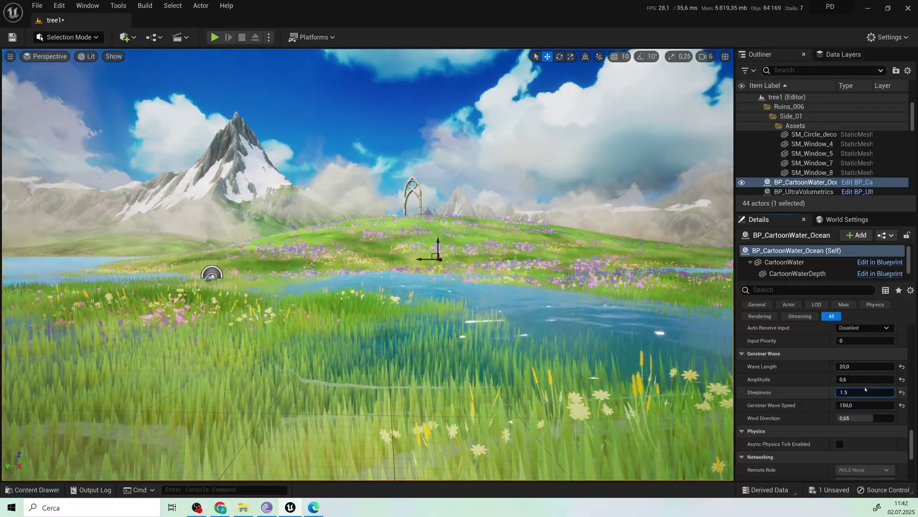
type(",5")
key("Return")
Step: Lower Amplitude to 0,3 and fly through the grass toward the water
left_click_drag(876, 378, 848, 380)
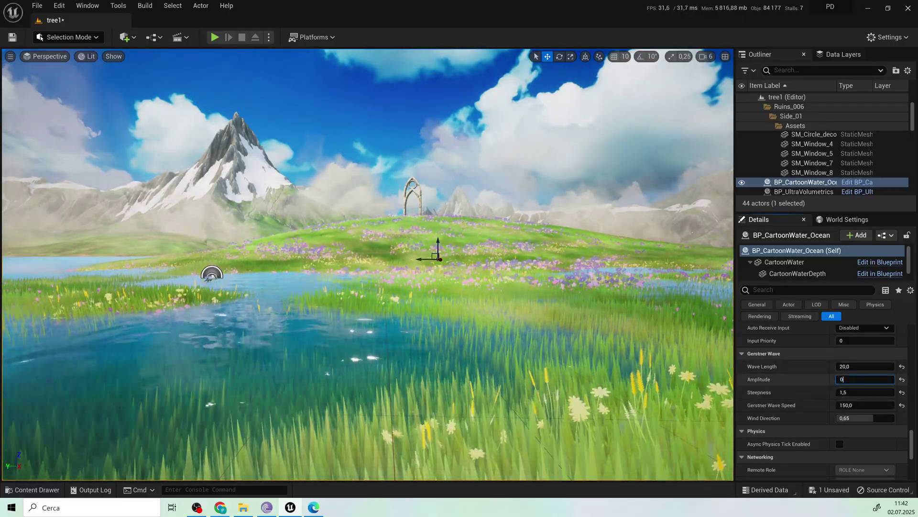
right_click_drag(358, 298, 358, 298)
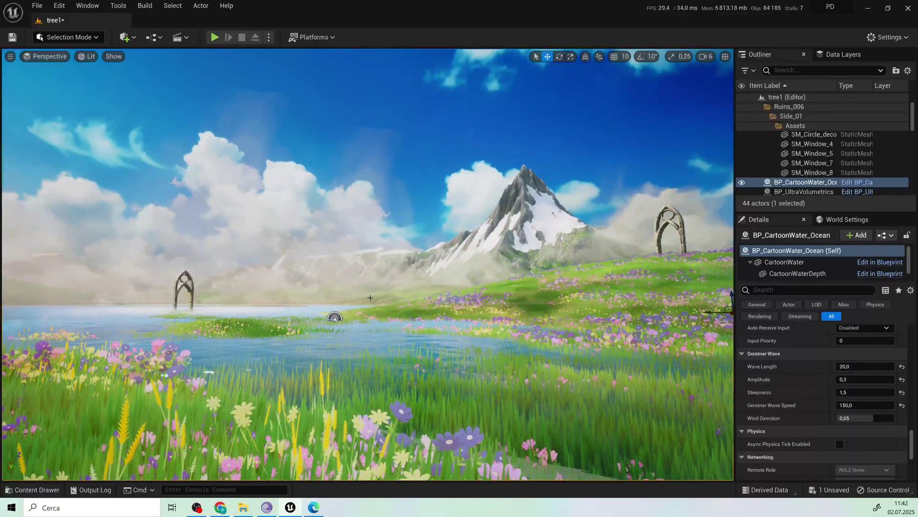
mouse_move(335, 317)
right_mouse_down()
mouse_move(363, 229)
mouse_move(377, 279)
mouse_move(374, 237)
right_mouse_up()
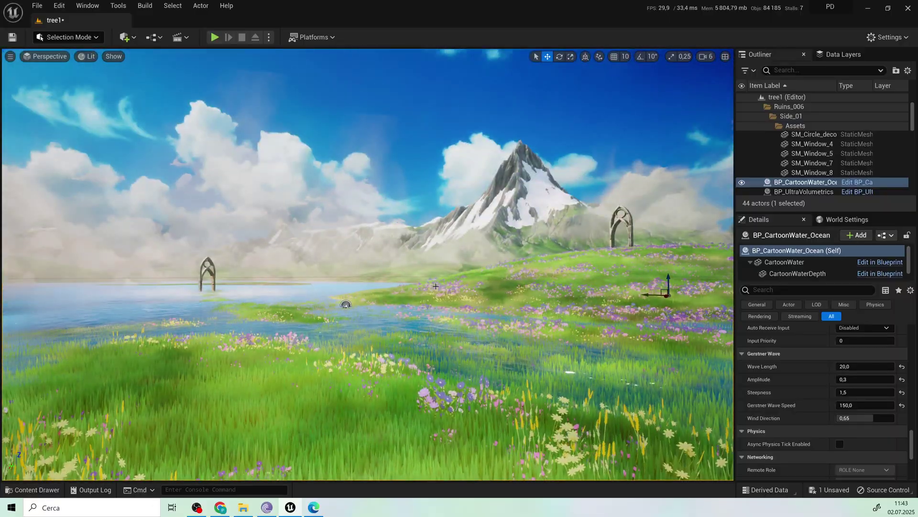
right_click_drag(434, 287, 548, 339)
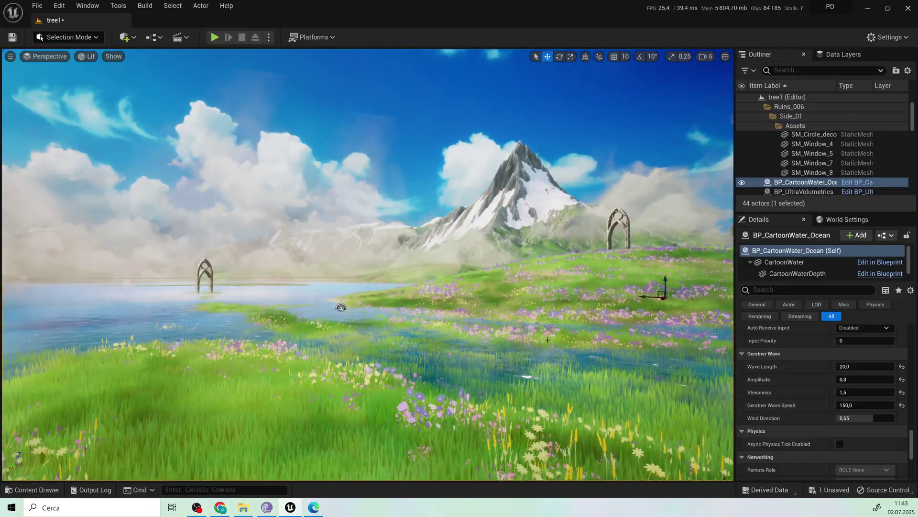
right_click_drag(367, 265, 377, 245)
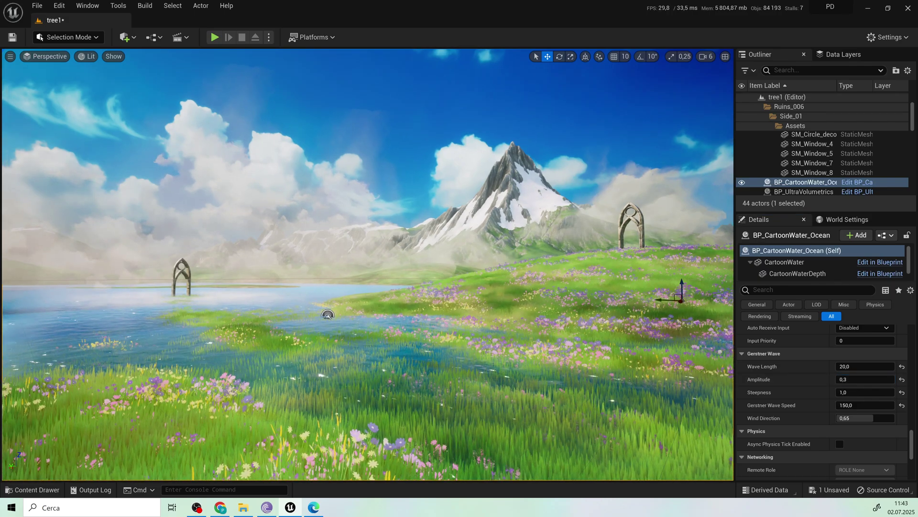
Step: Orbit the view around the water and peaks to centre the arch
right_click_drag(457, 320, 462, 302)
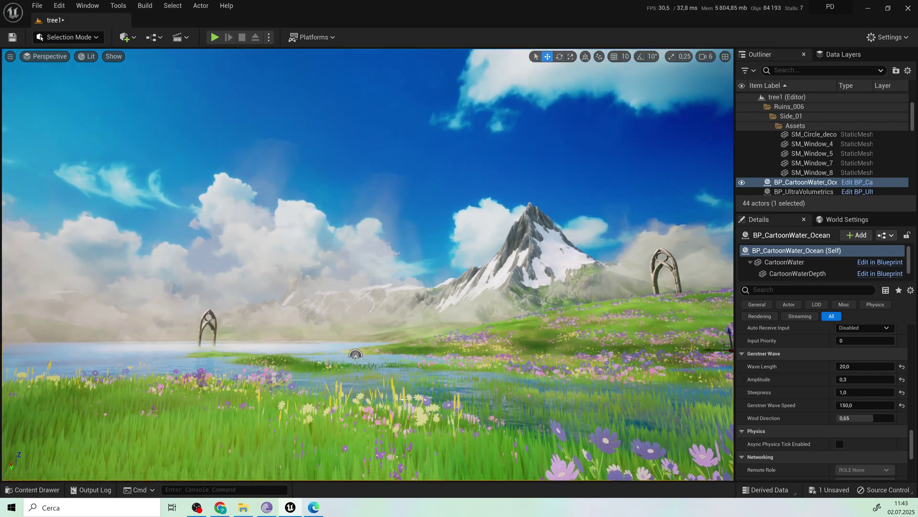
right_click_drag(417, 358, 431, 357)
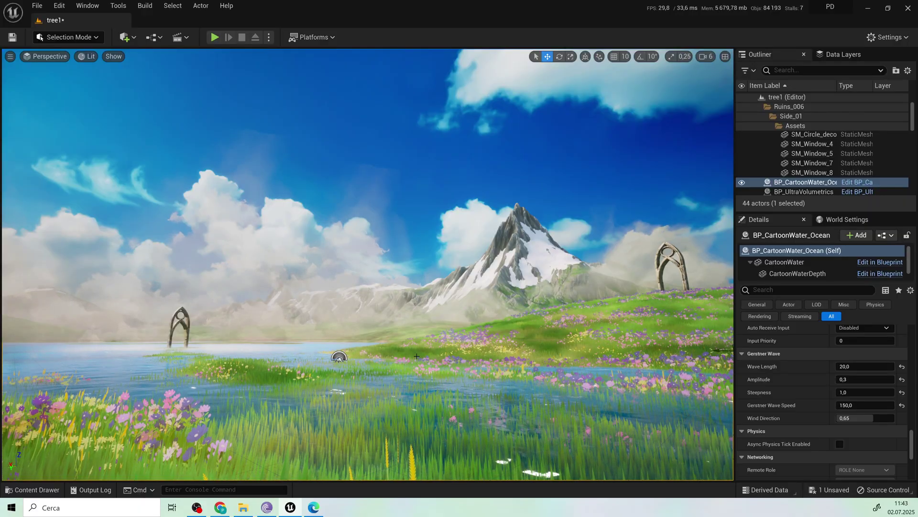
right_click_drag(416, 357, 273, 262)
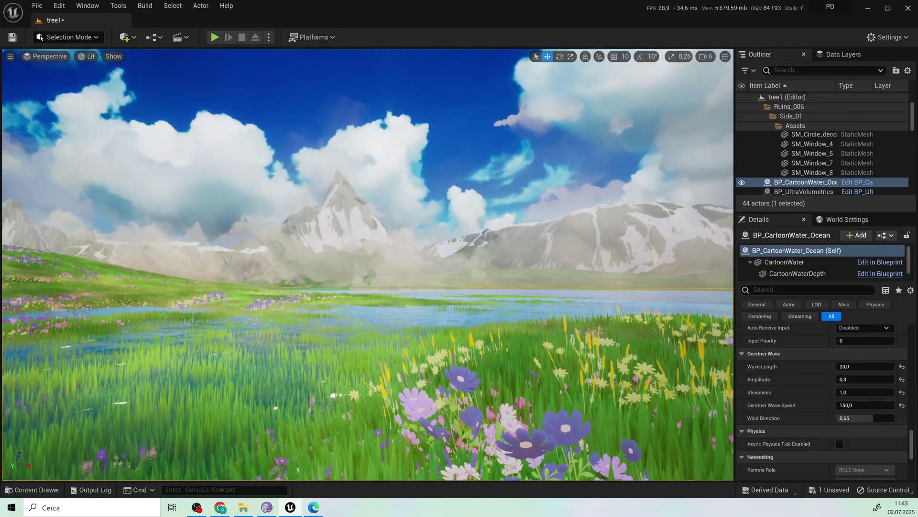
right_click_drag(359, 307, 383, 305)
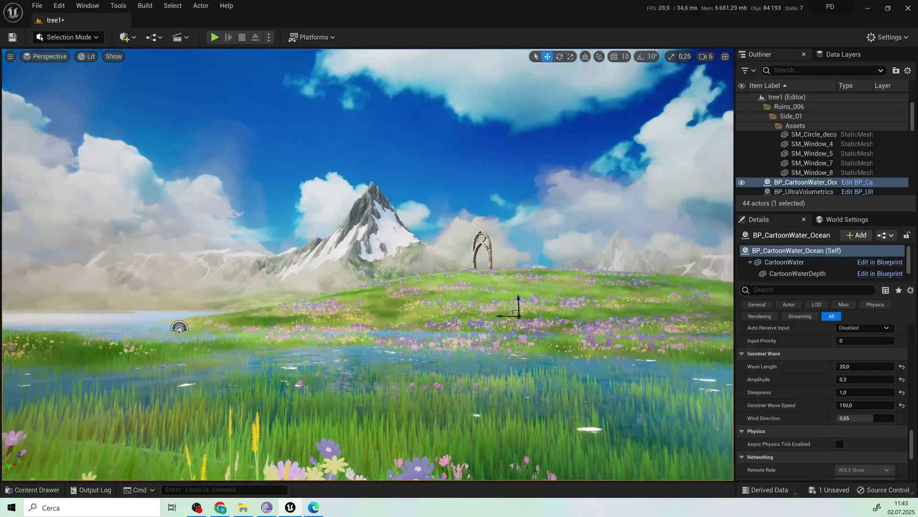
mouse_move(383, 304)
right_mouse_down()
mouse_move(21, 329)
mouse_move(412, 289)
mouse_move(341, 289)
right_mouse_up()
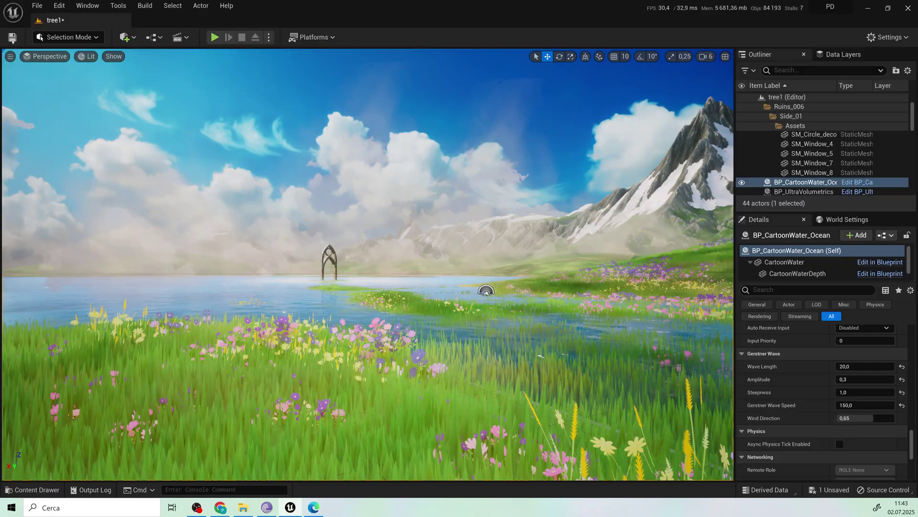
Step: Apply Wave Length 30, look around the meadow, and save the level
left_click(854, 366)
type("30")
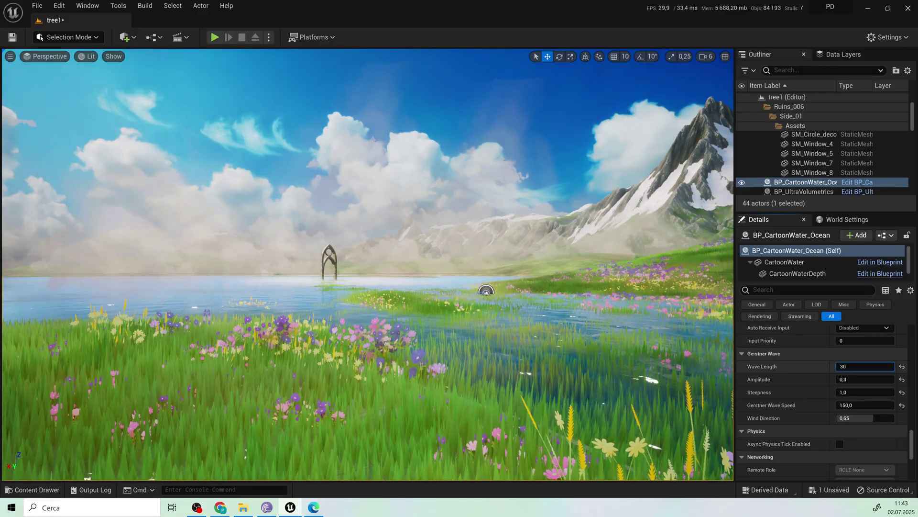
right_click_drag(485, 290, 77, 258)
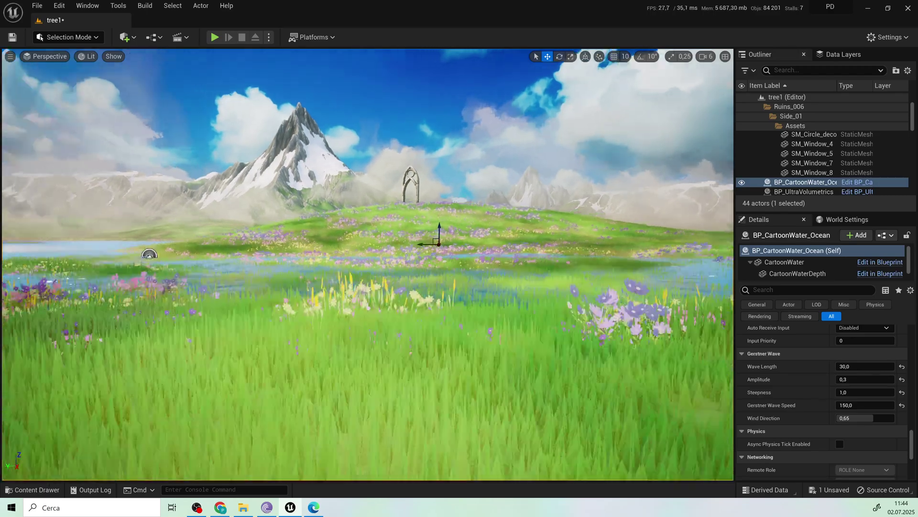
right_click_drag(368, 265, 301, 259)
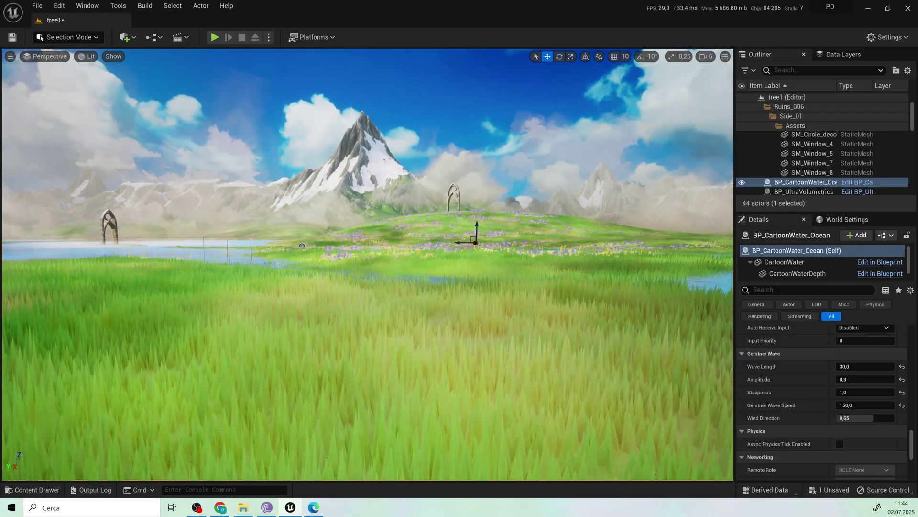
right_click_drag(485, 256, 485, 256)
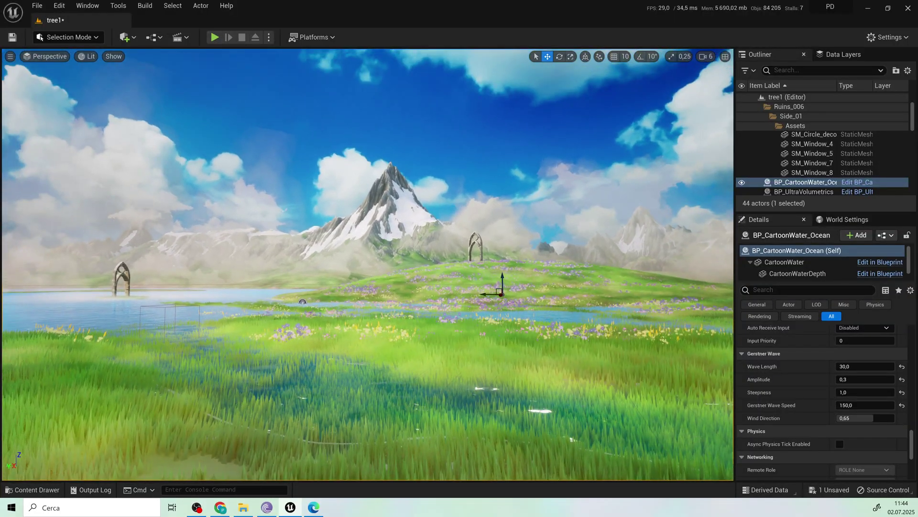
key("ctrl+s")
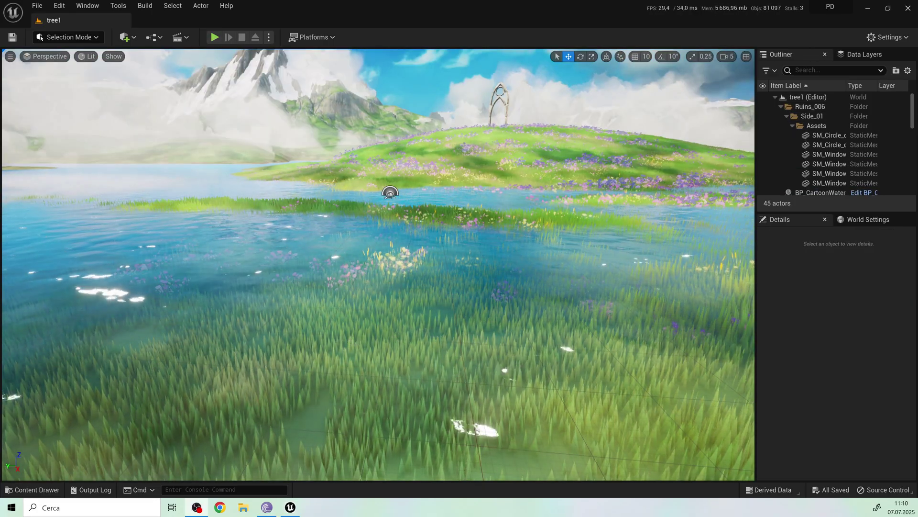
Step: Focus on BP_UltraVolumetrics, then select BP_CartoonWater_Ocean and expand its Foam settings
left_click(458, 295)
key("f")
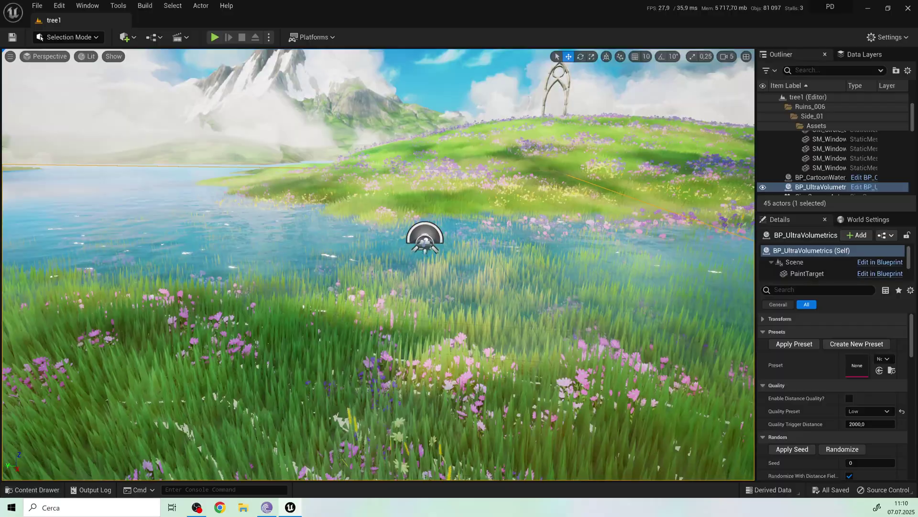
right_click_drag(386, 341, 385, 341)
key("s")
key("d")
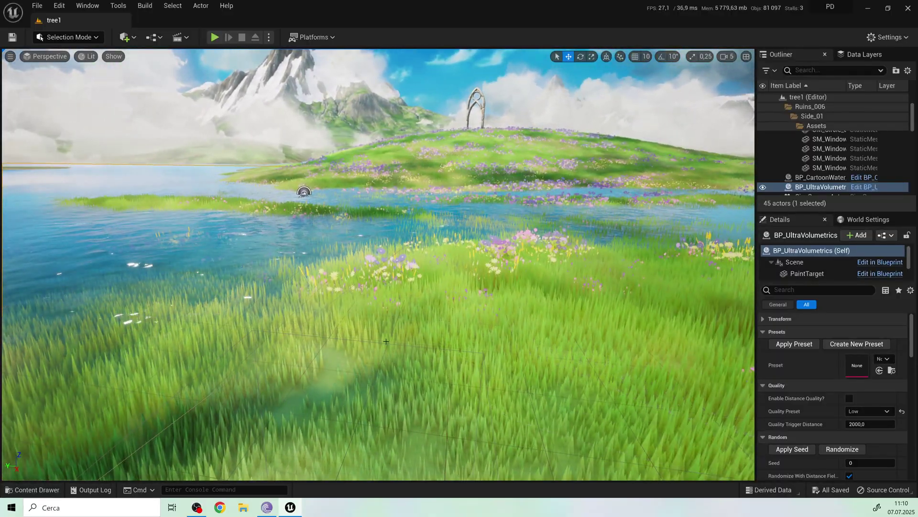
left_click(260, 238)
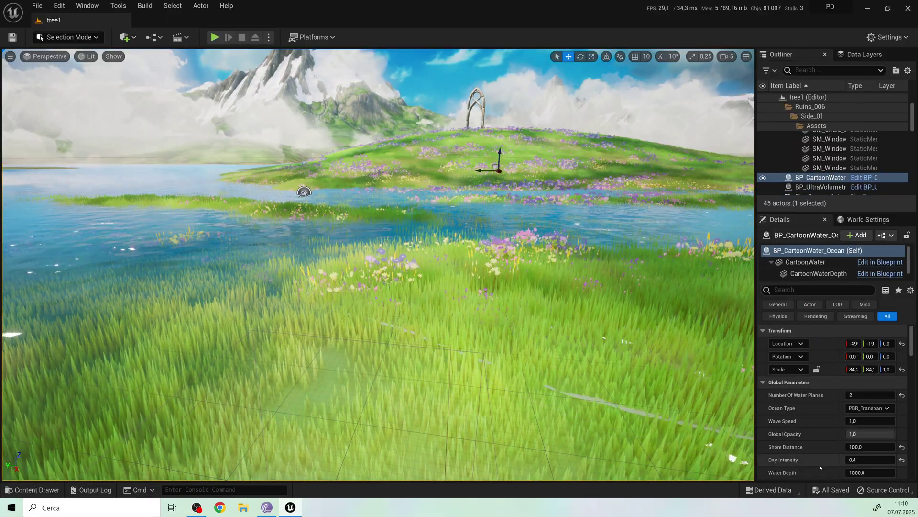
scroll(820, 344, "down", 5)
scroll(821, 402, "down", 5)
scroll(821, 386, "down", 3)
scroll(821, 381, "down", 5)
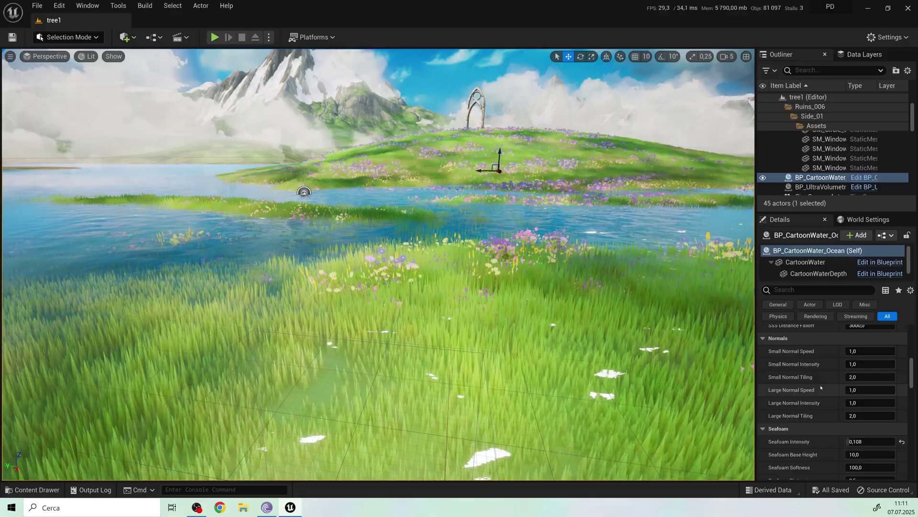
scroll(815, 352, "down", 3)
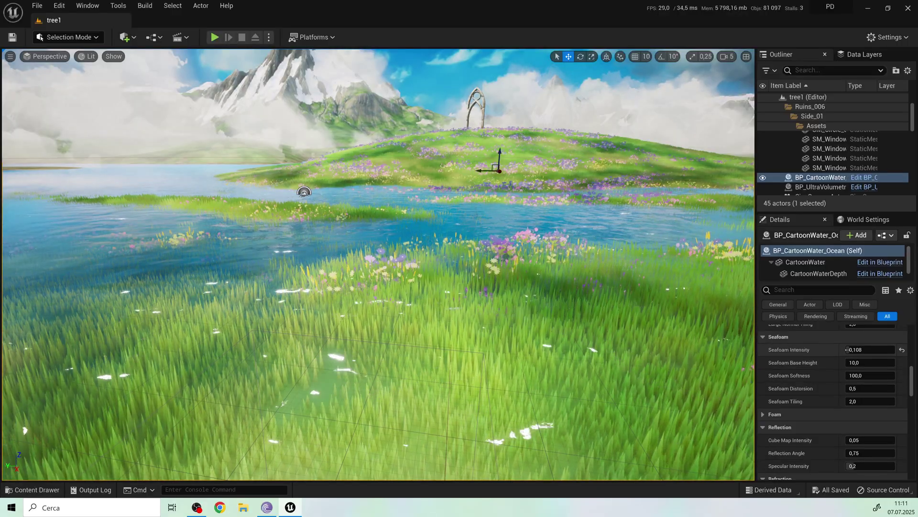
scroll(791, 385, "down", 2)
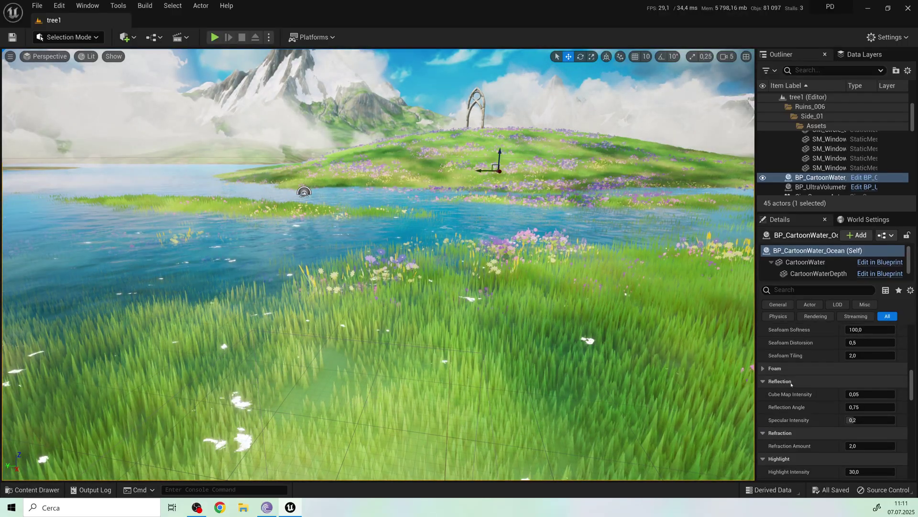
left_click(775, 368)
scroll(825, 359, "down", 1)
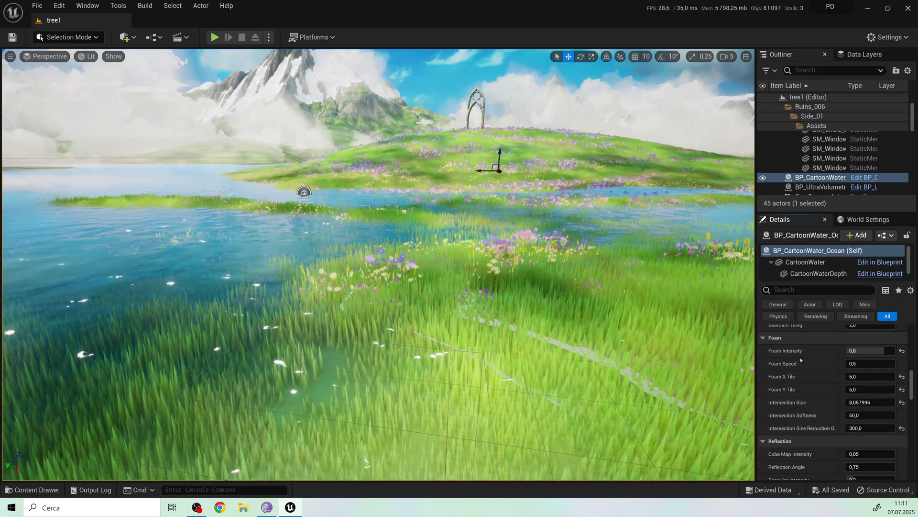
scroll(858, 405, "down", 2)
scroll(854, 407, "down", 2)
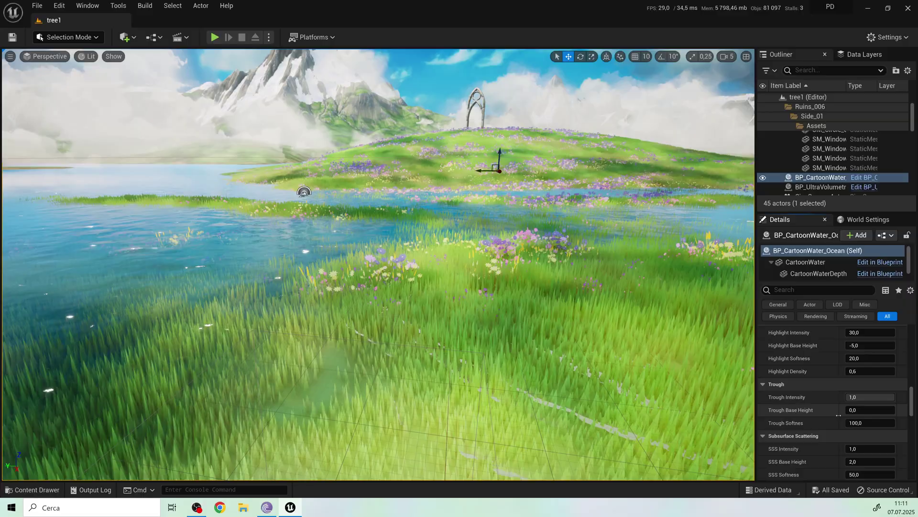
scroll(846, 411, "down", 3)
scroll(837, 416, "down", 3)
scroll(837, 415, "down", 2)
scroll(837, 416, "down", 2)
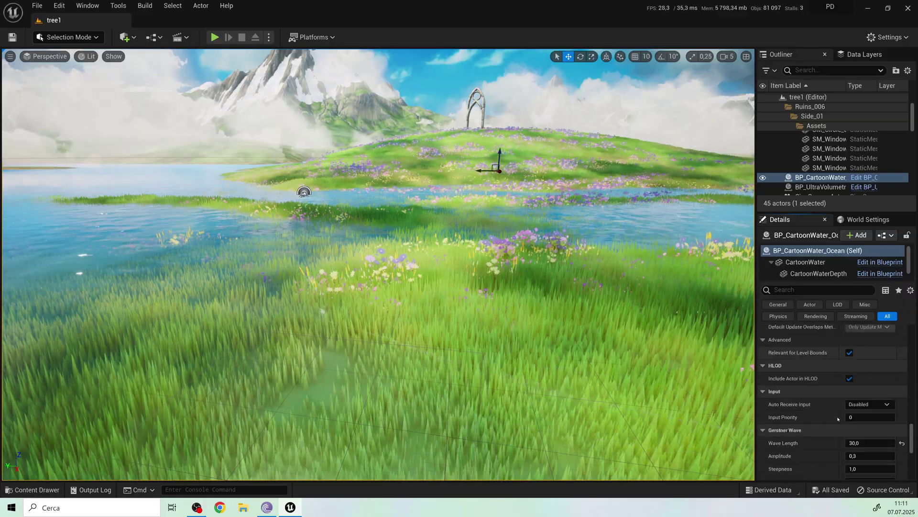
scroll(837, 418, "down", 2)
scroll(838, 419, "down", 2)
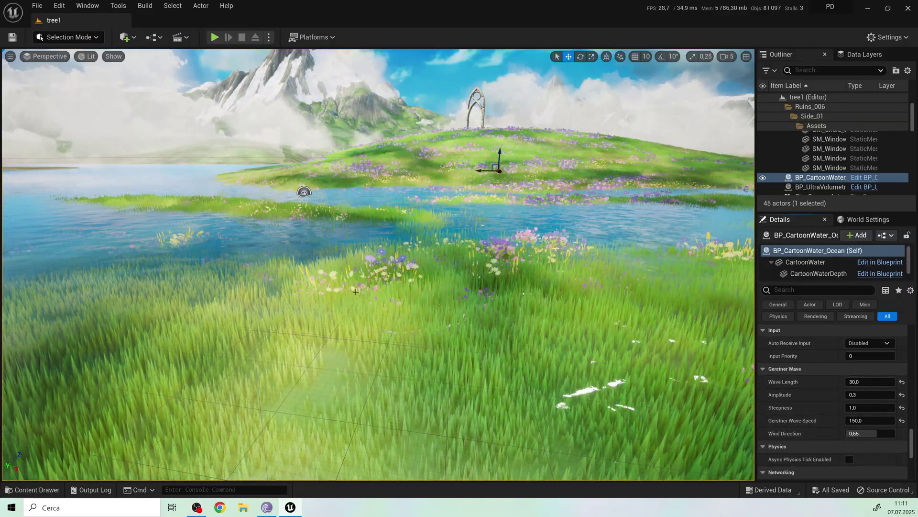
right_click_drag(378, 264, 201, 264)
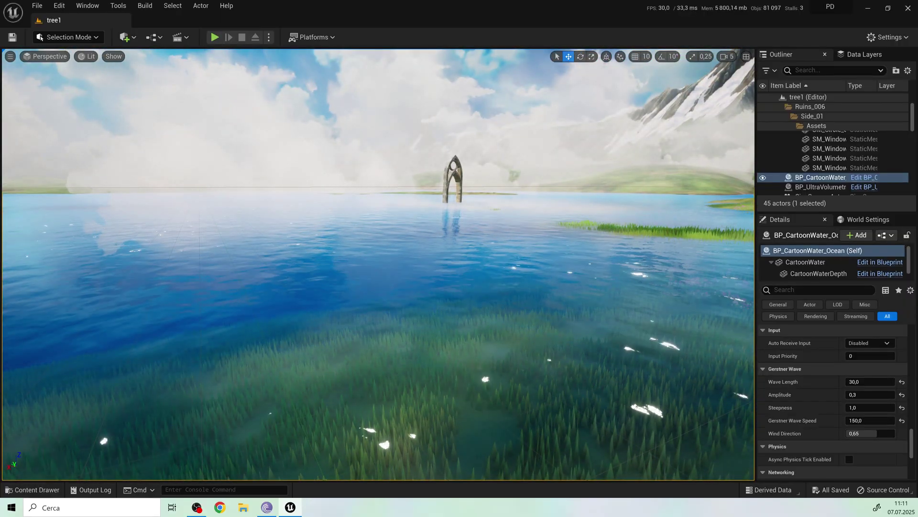
mouse_move(201, 264)
right_mouse_down()
mouse_move(302, 264)
mouse_move(273, 264)
right_mouse_up()
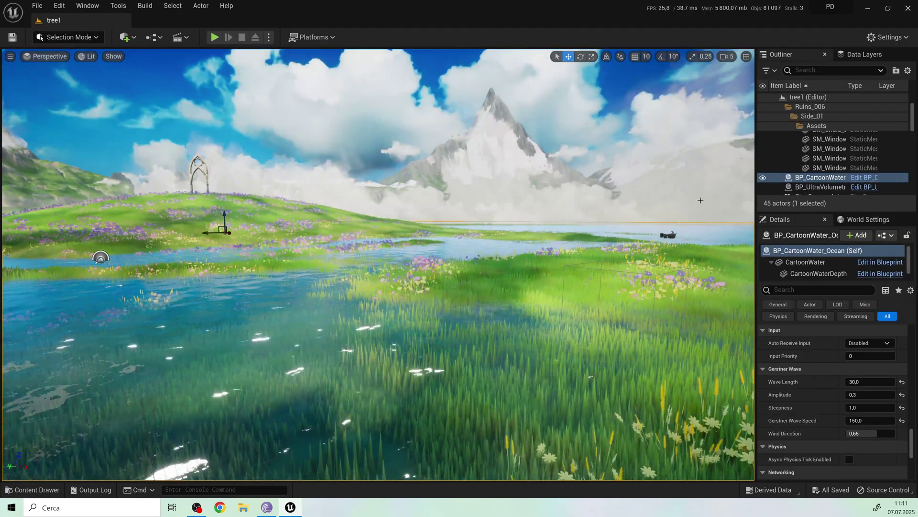